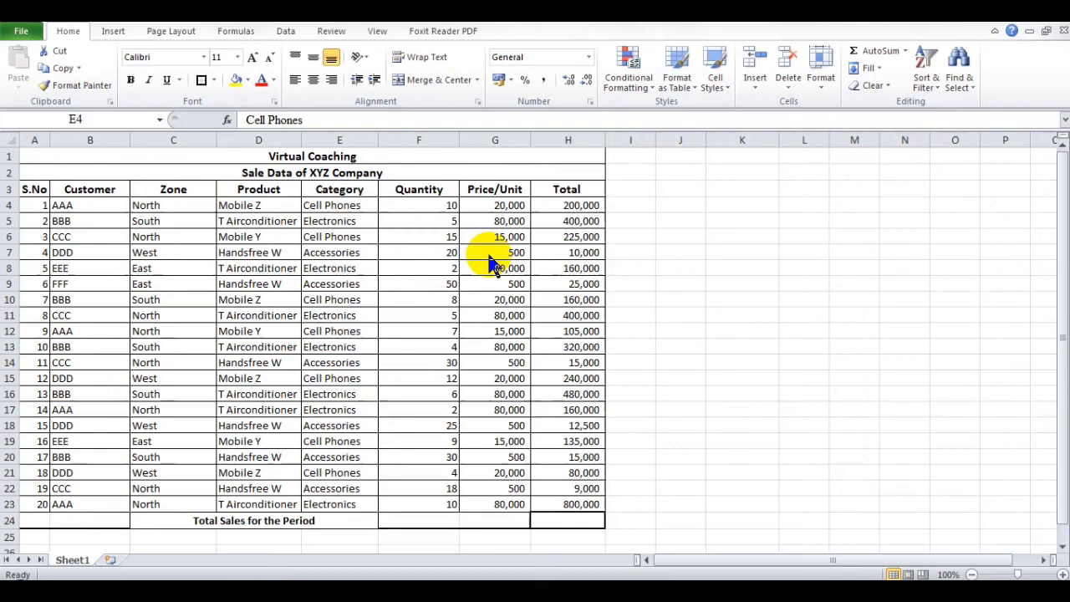
left_click(565, 519)
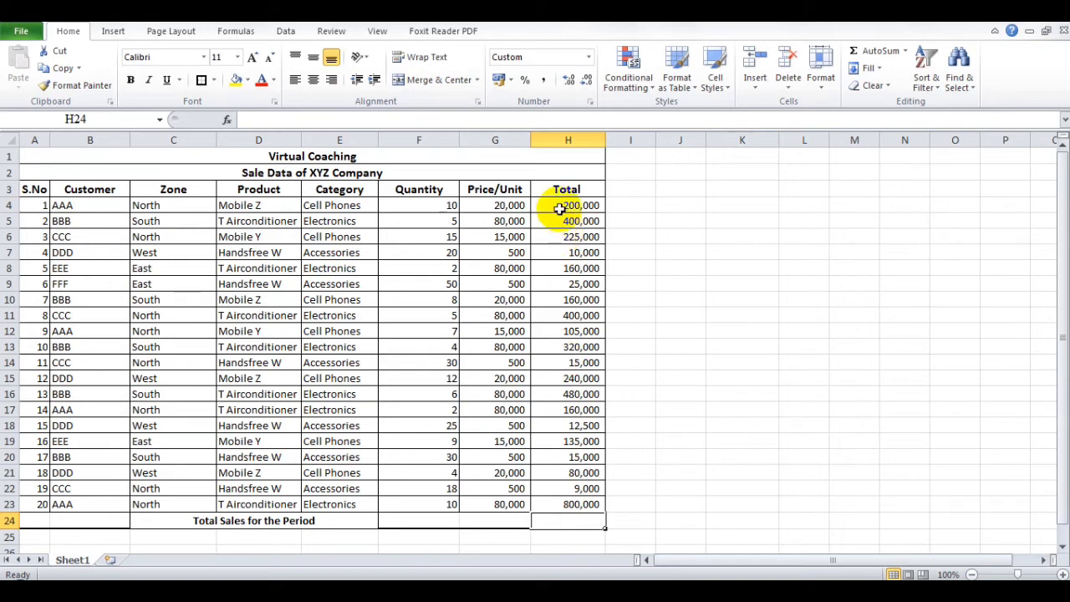
left_click_drag(556, 212, 568, 499)
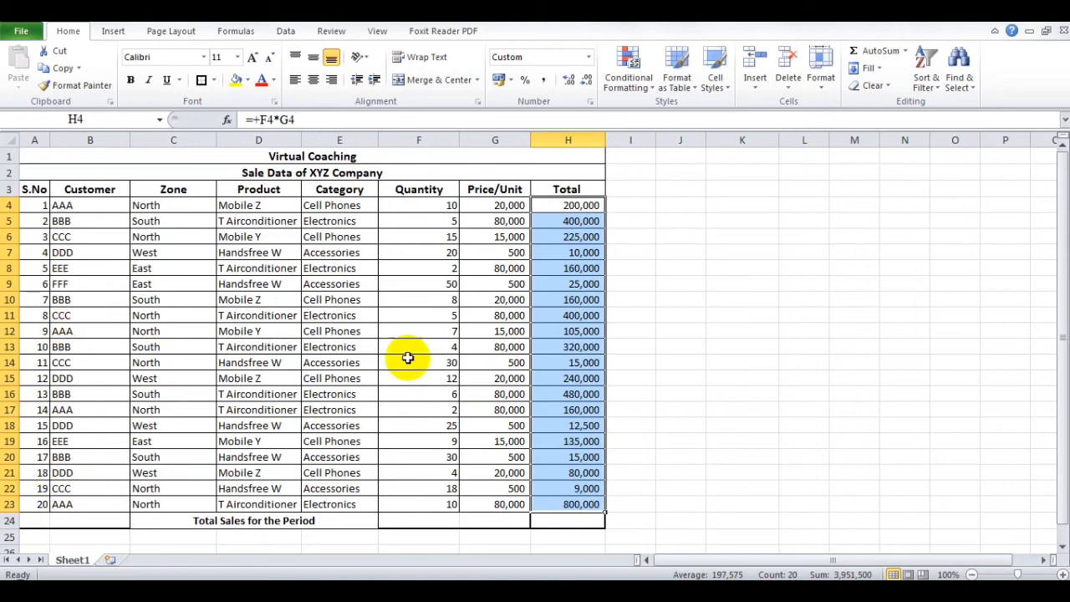
left_click(554, 522)
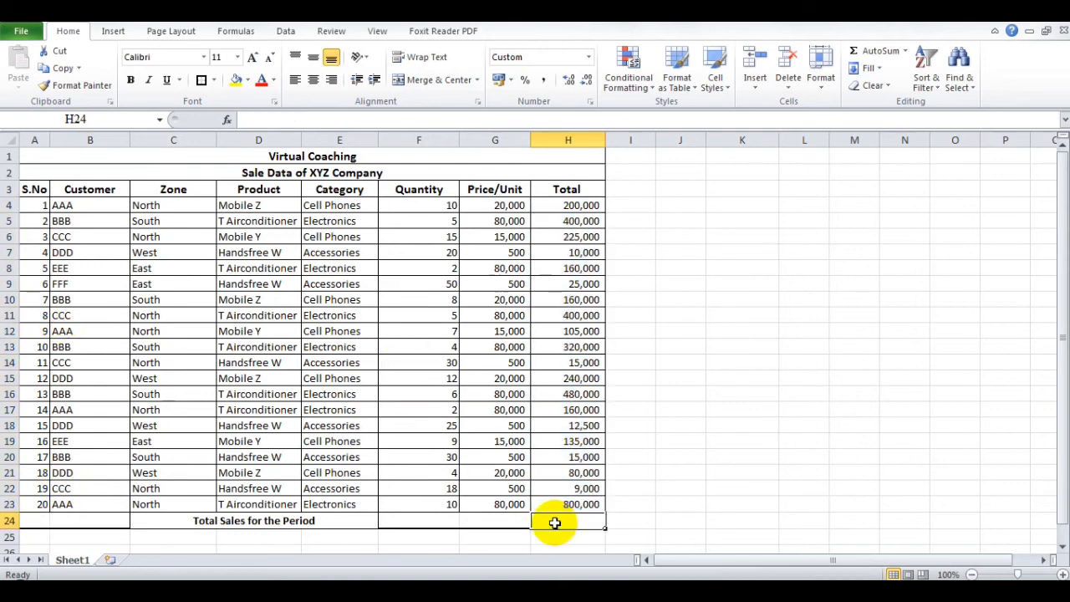
type("=sum")
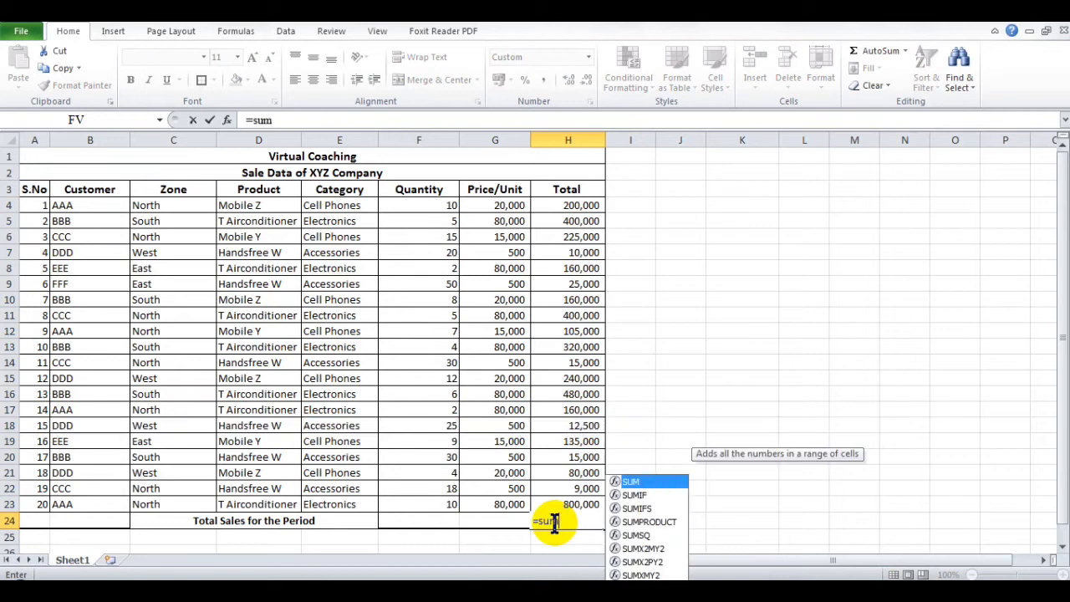
type("(")
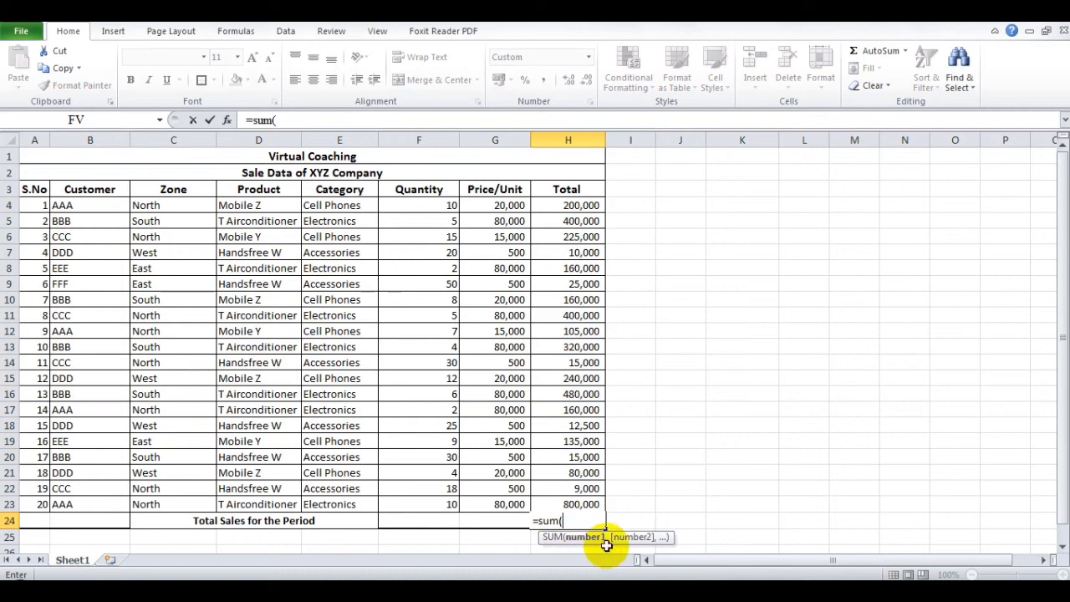
left_click(230, 121)
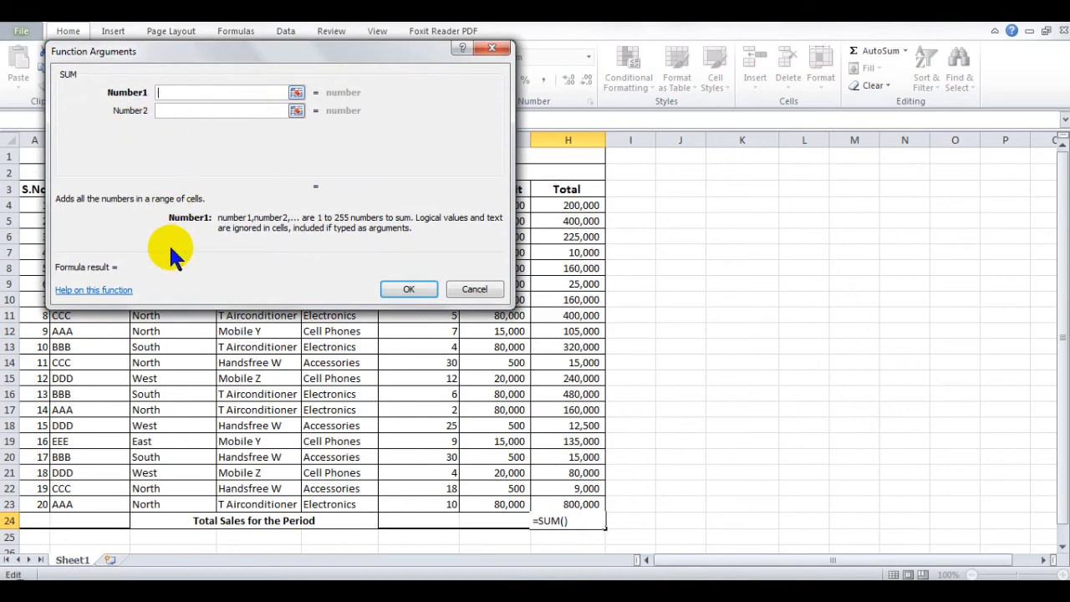
left_click(470, 291)
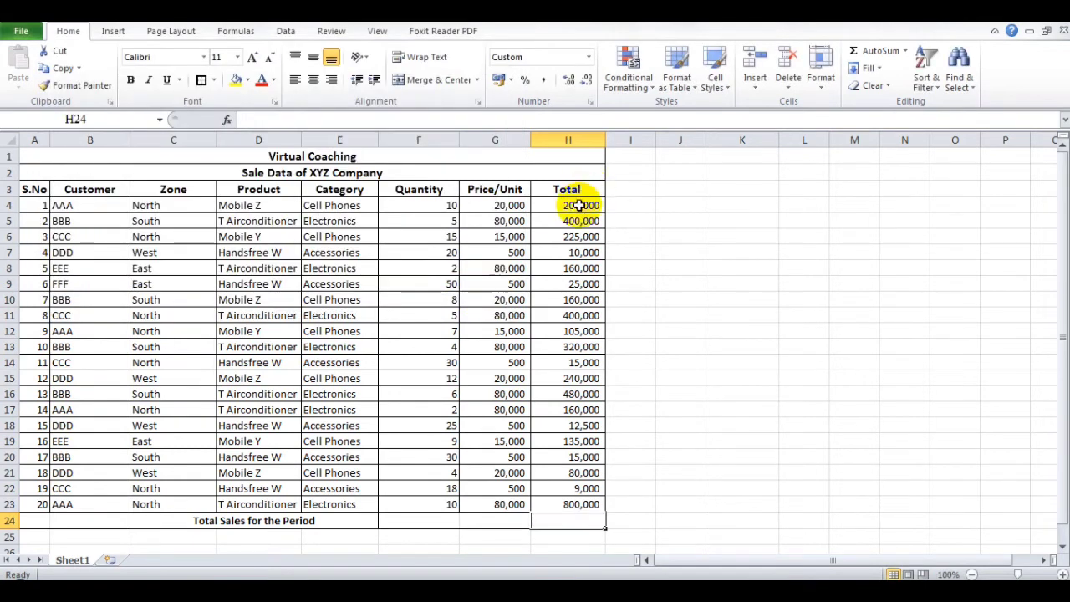
- Enter the formula =sum(H4:H23) in H24 to total the sales for the period
left_click(579, 205)
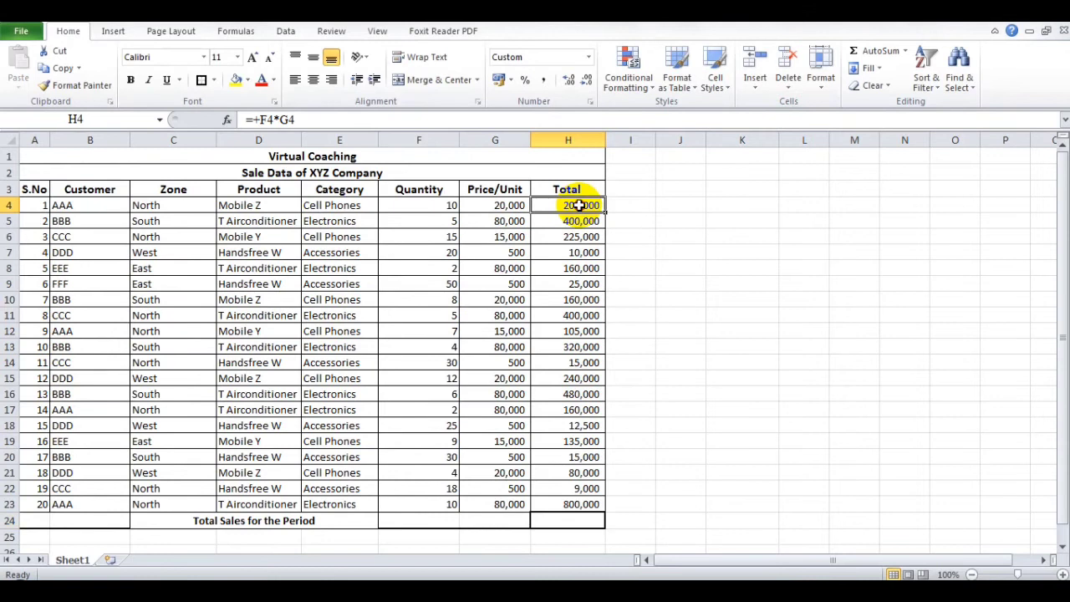
left_click(576, 518)
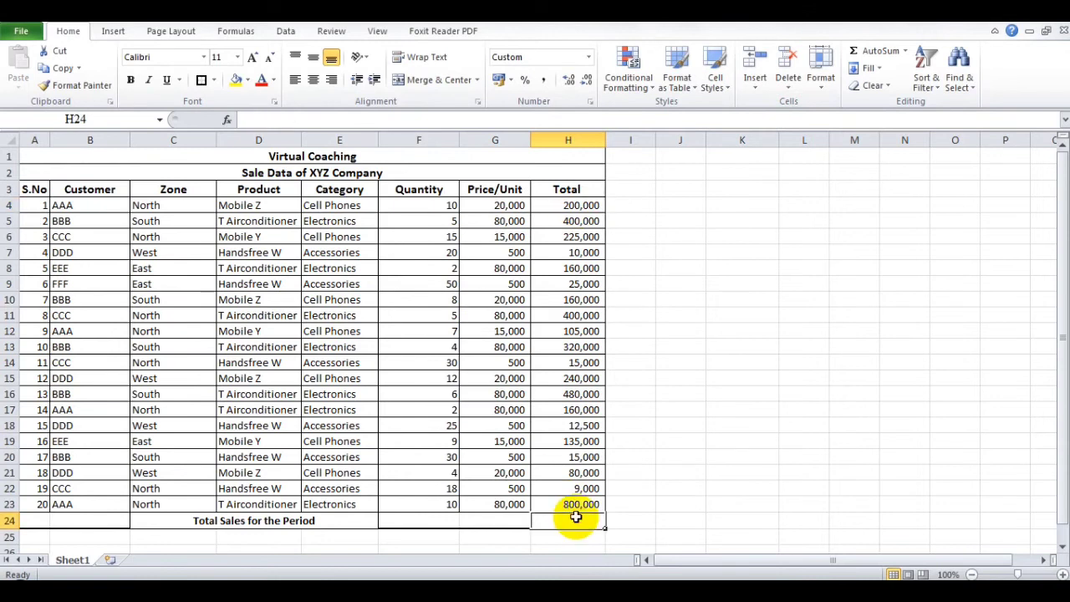
type("=sum(")
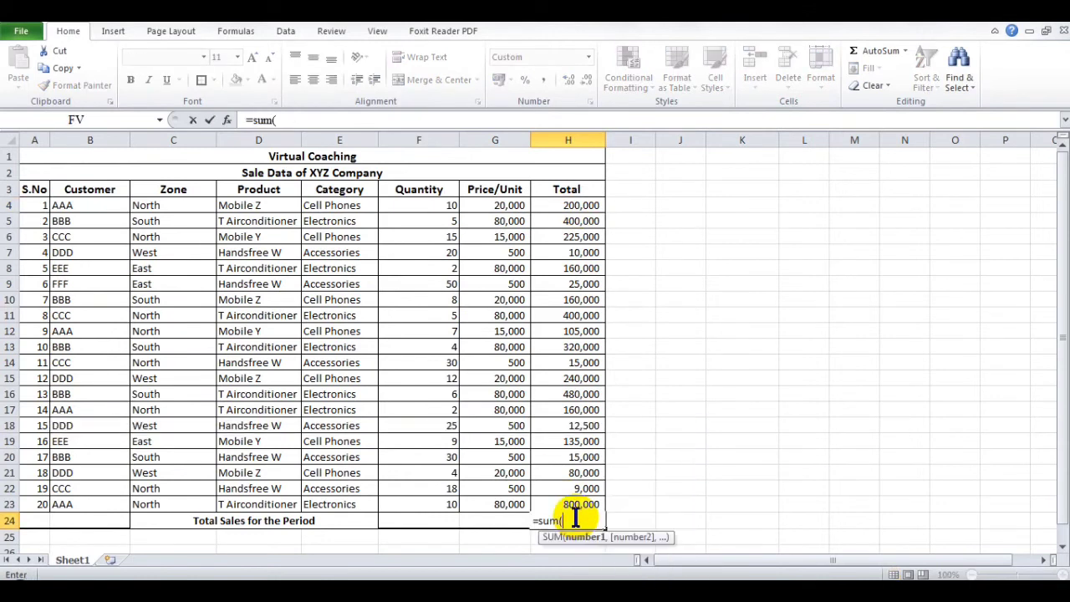
left_click(550, 209)
left_click_drag(550, 209, 562, 502)
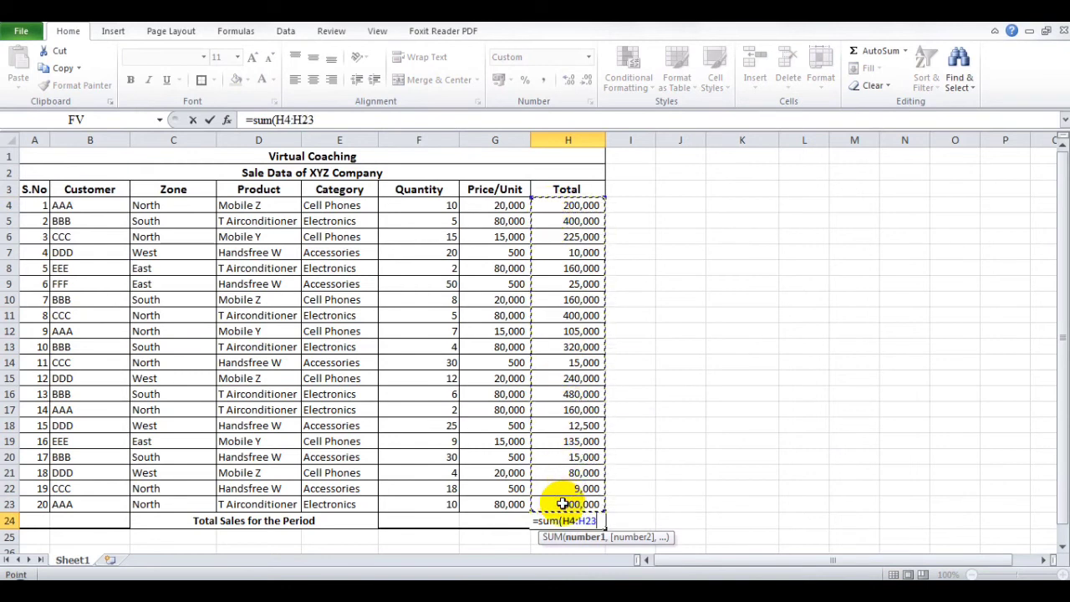
type(")")
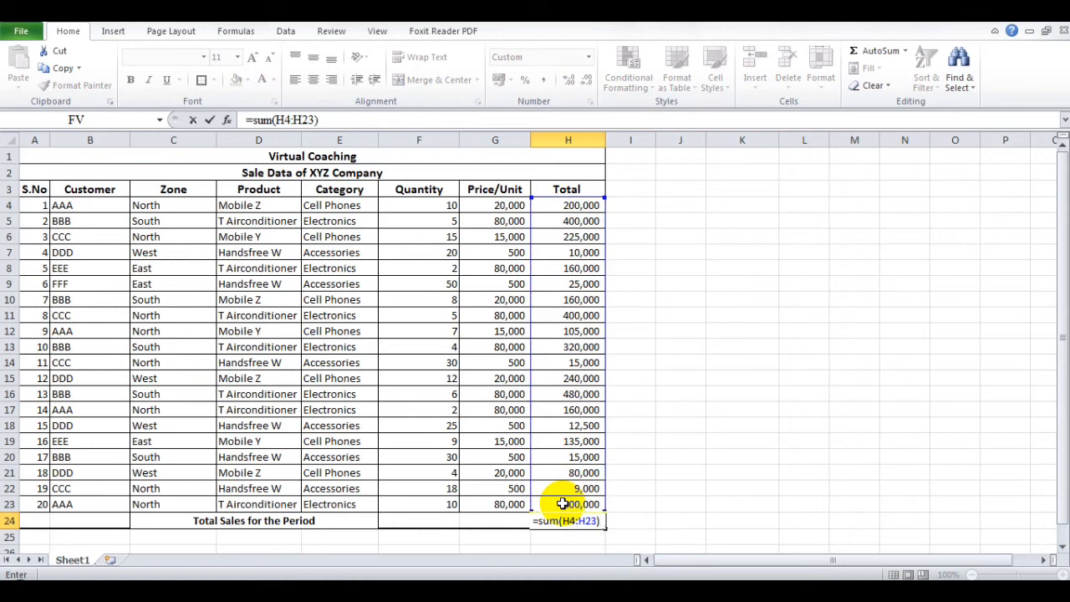
key("Return")
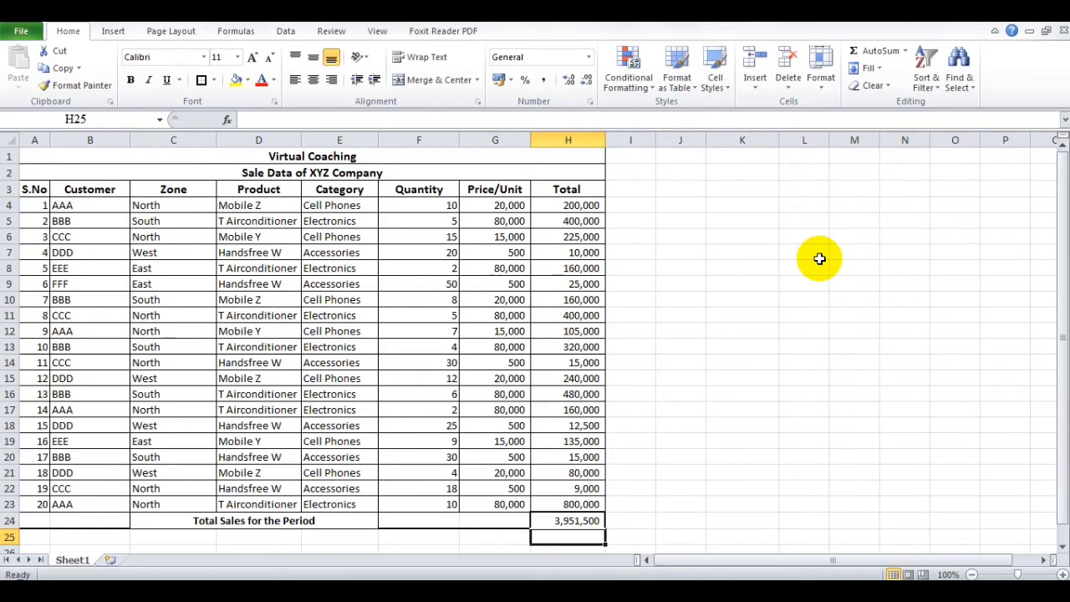
- Enter the label SUMIF in K4 and the customer code AAA in K5
left_click(741, 207)
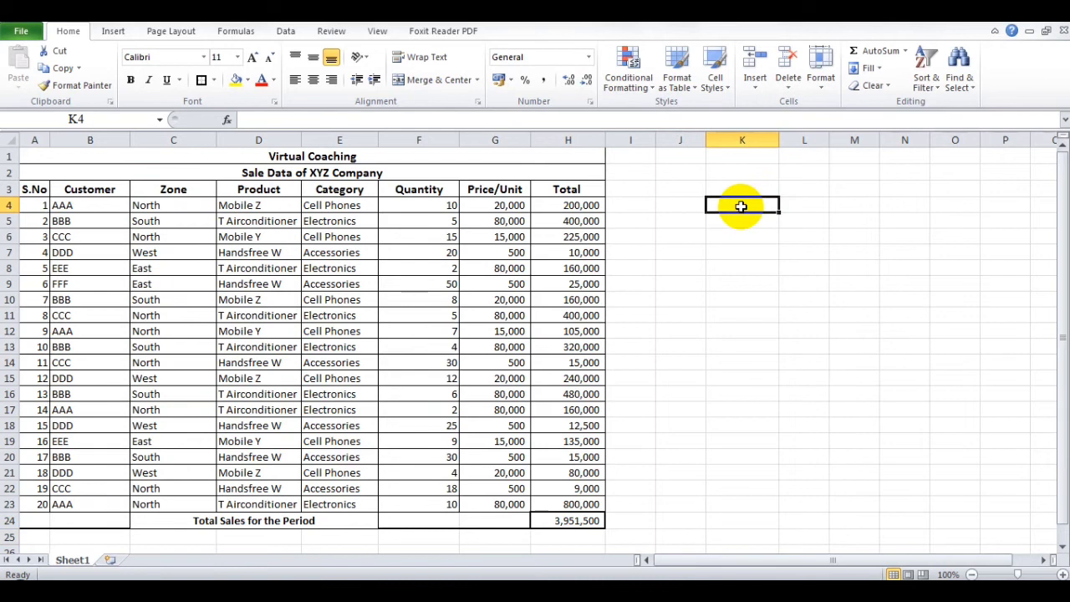
type("SM")
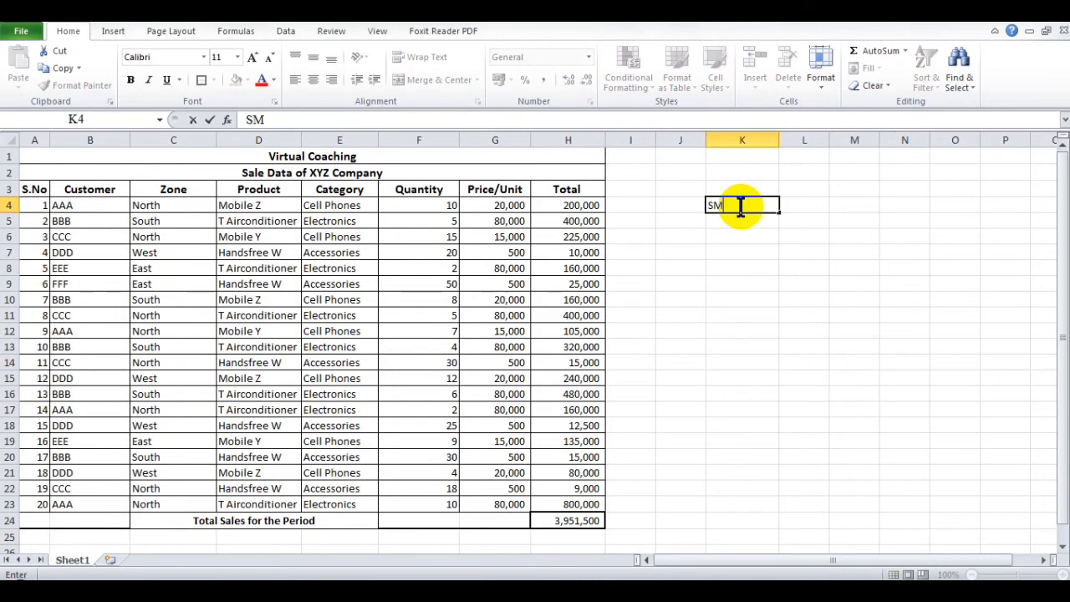
key("BackSpace")
type("UMIF")
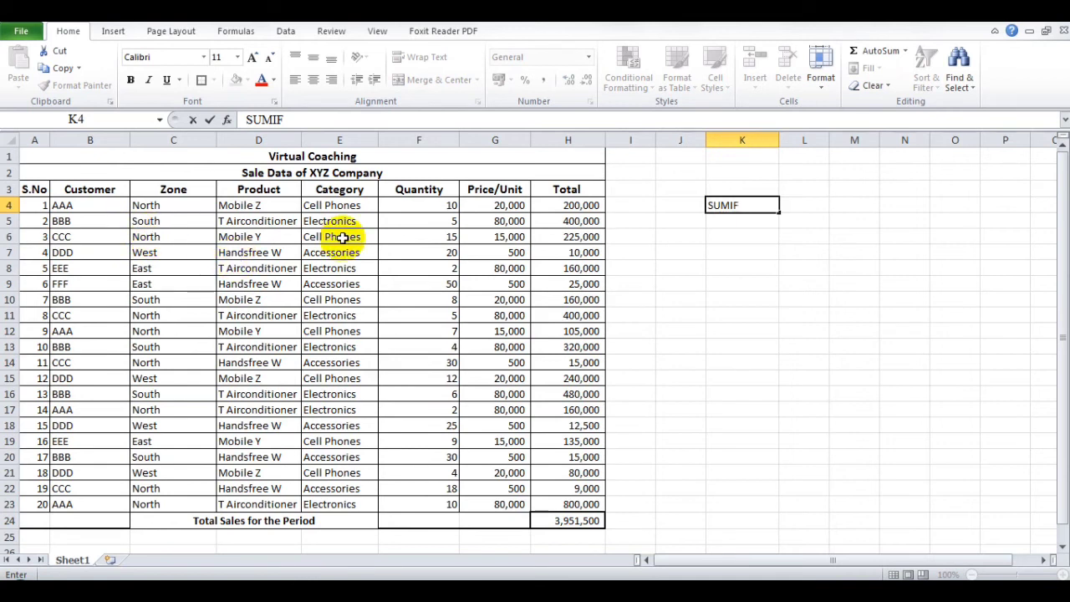
key("Return")
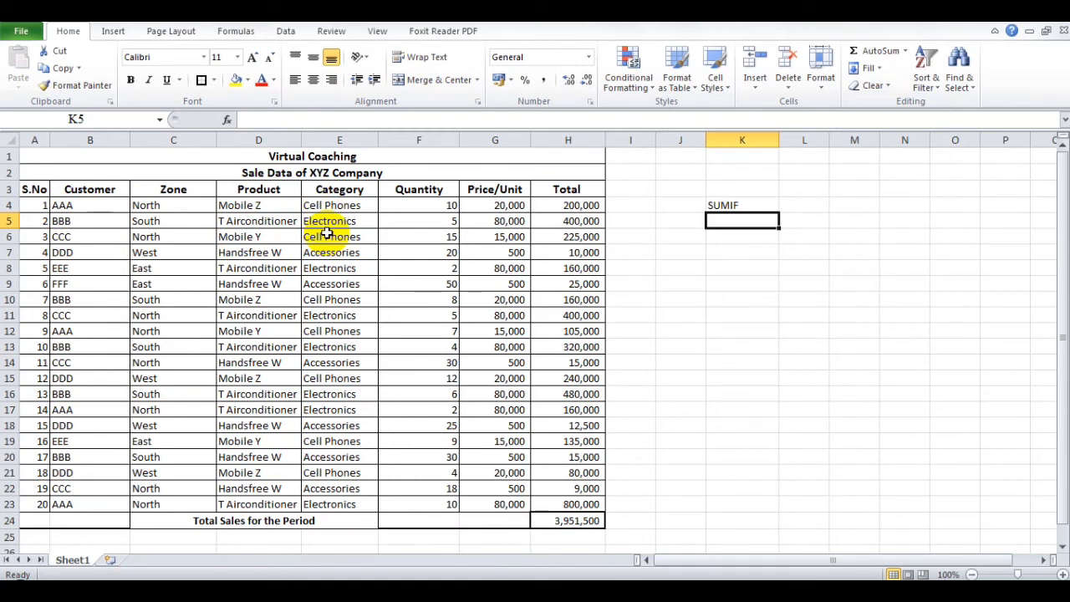
type("AAA")
key("Tab")
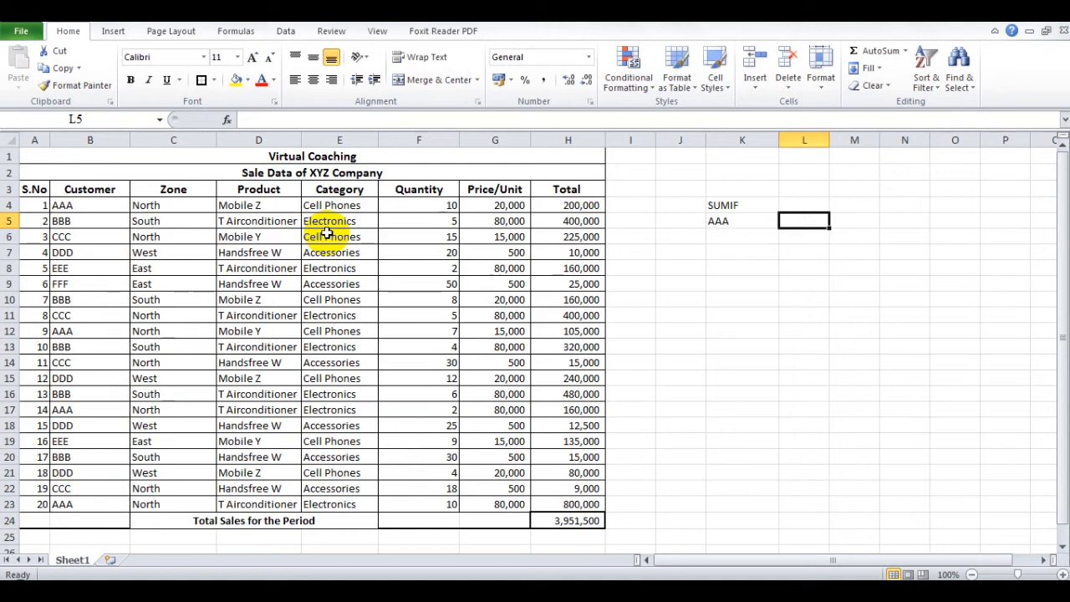
- Start a SUMIF function in L5 and set its Range argument to the customer cells B4:B23
type("=sum")
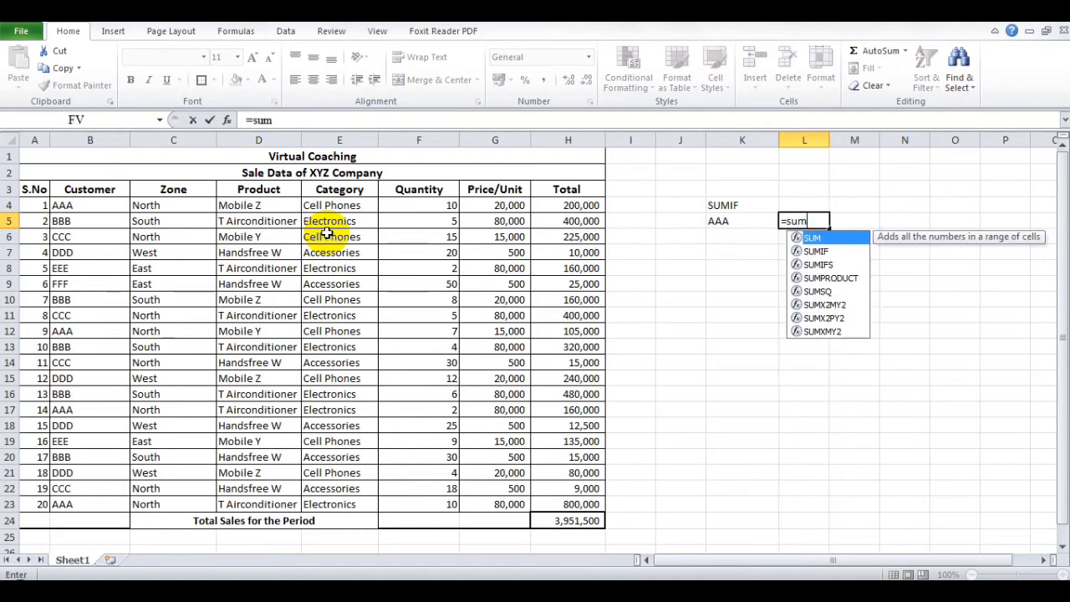
type("if(")
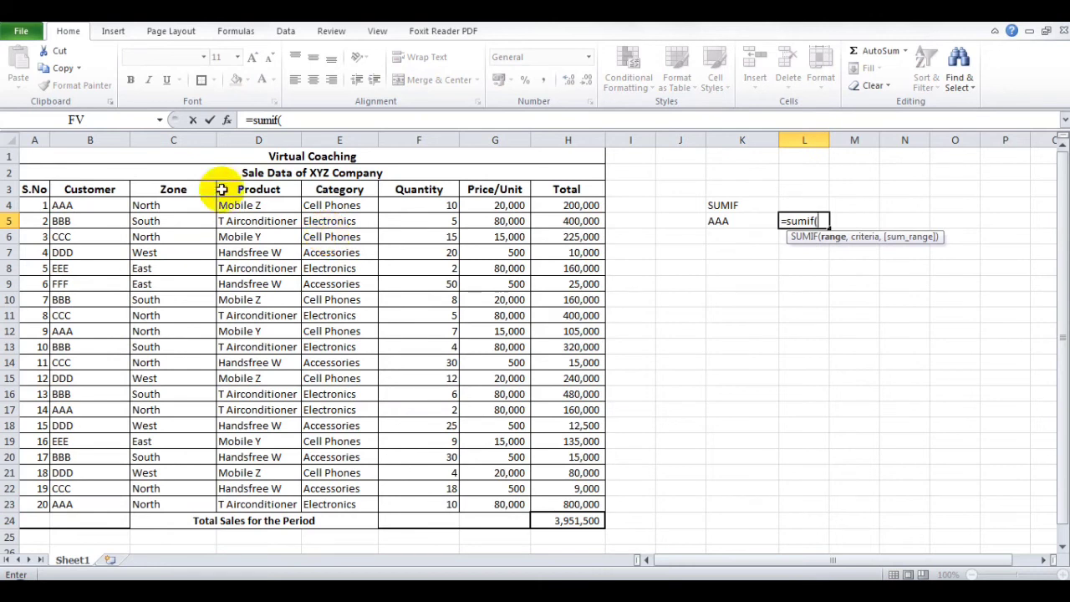
left_click(225, 118)
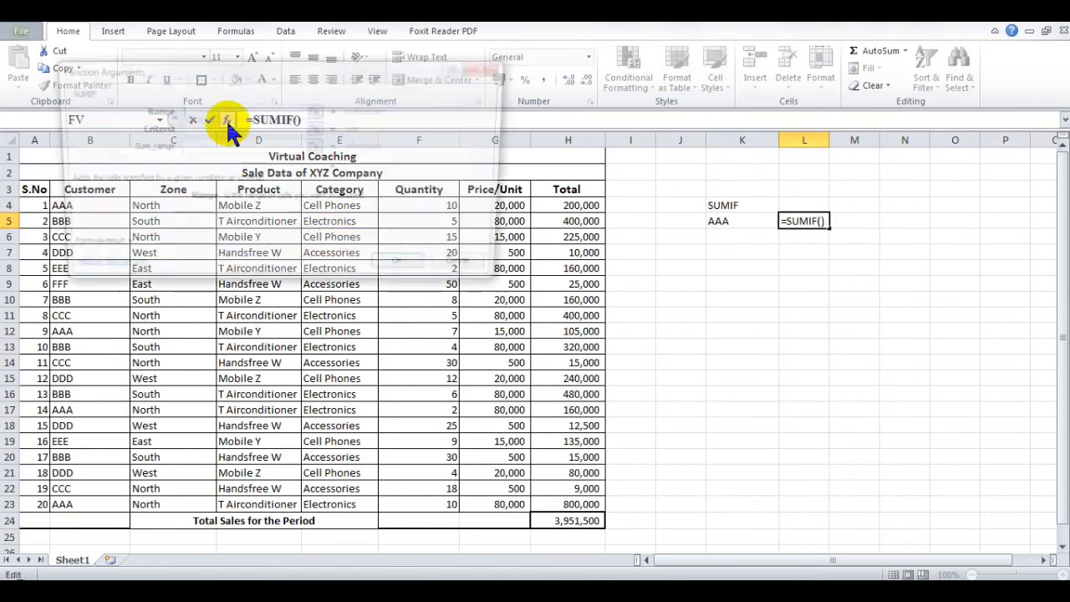
left_click_drag(276, 71, 573, 102)
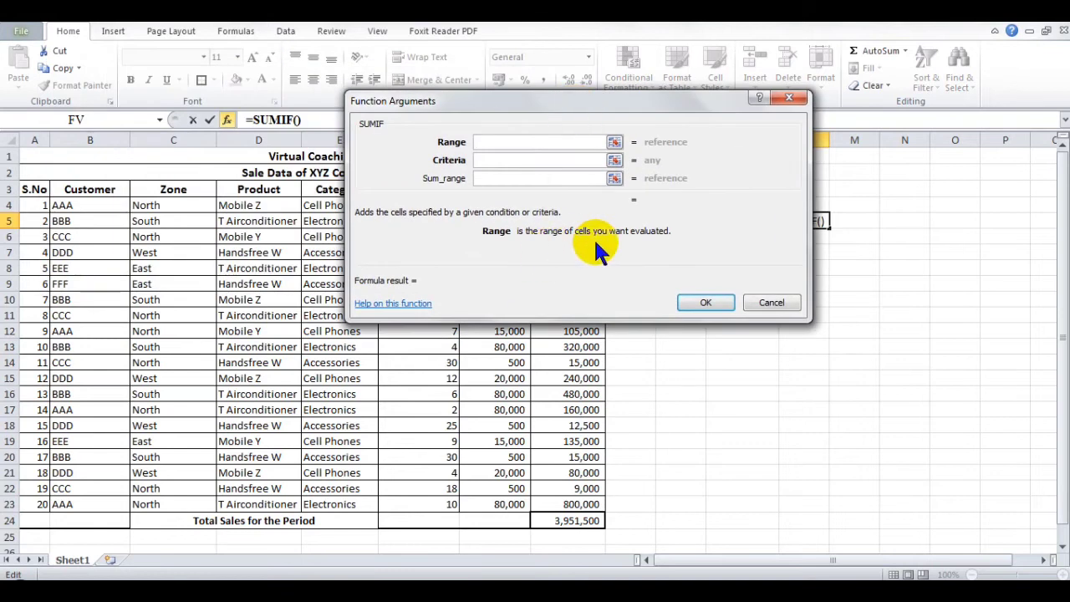
left_click_drag(94, 205, 105, 504)
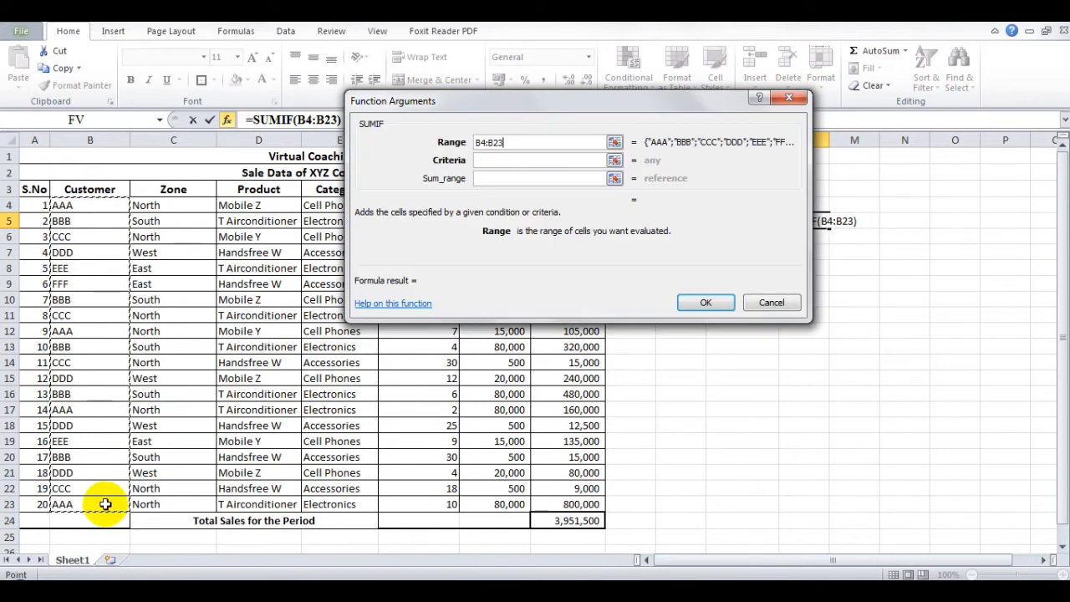
- Complete the SUMIF with the criteria AAA and the sum range H4:H23
left_click(496, 158)
left_click_drag(528, 107, 375, 115)
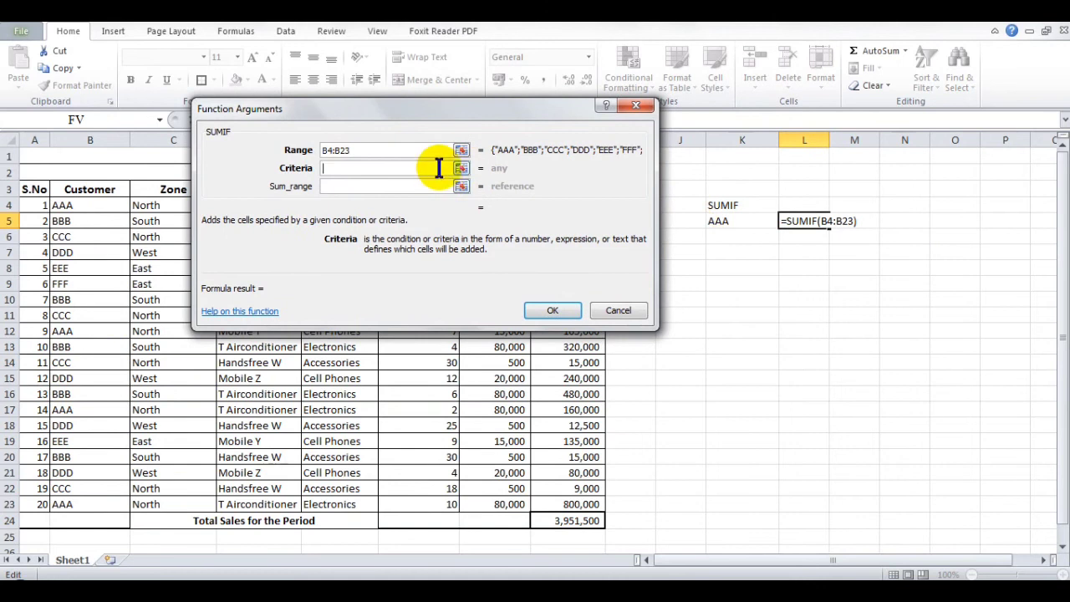
type("AAA")
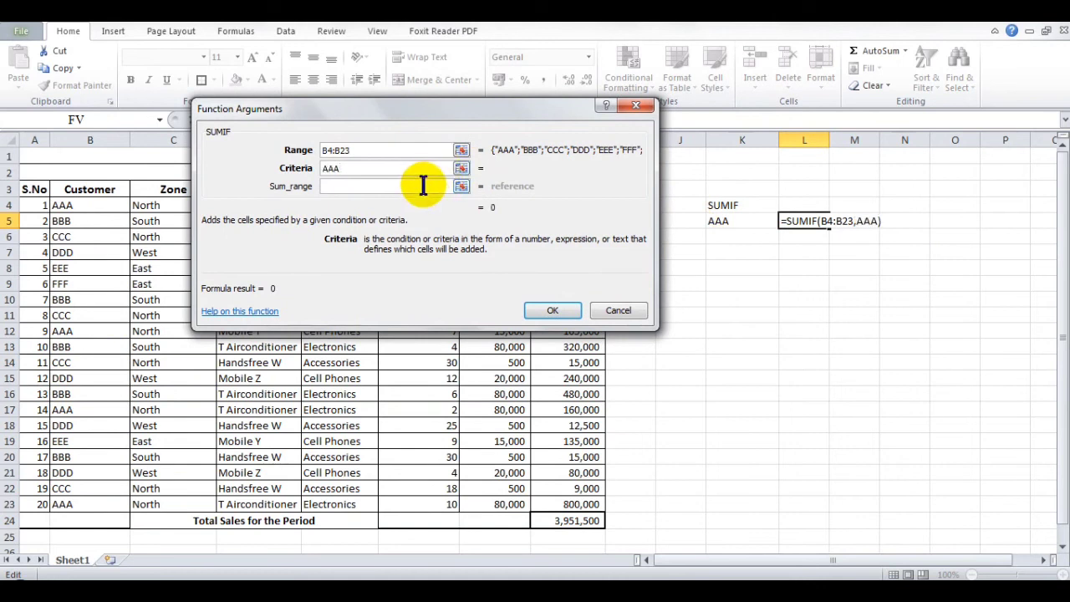
left_click(421, 183)
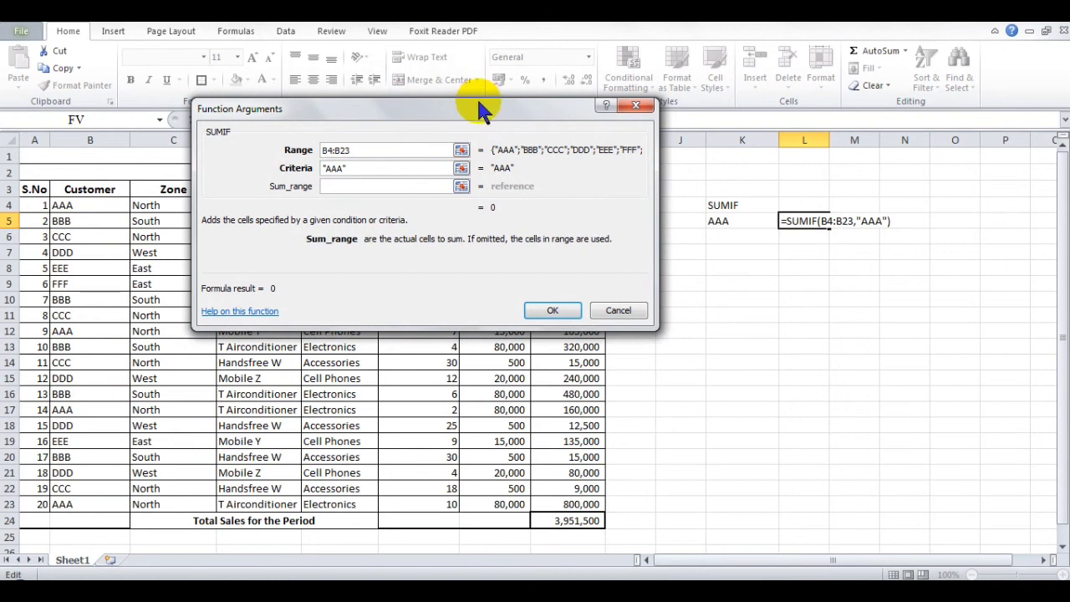
left_click_drag(478, 107, 297, 109)
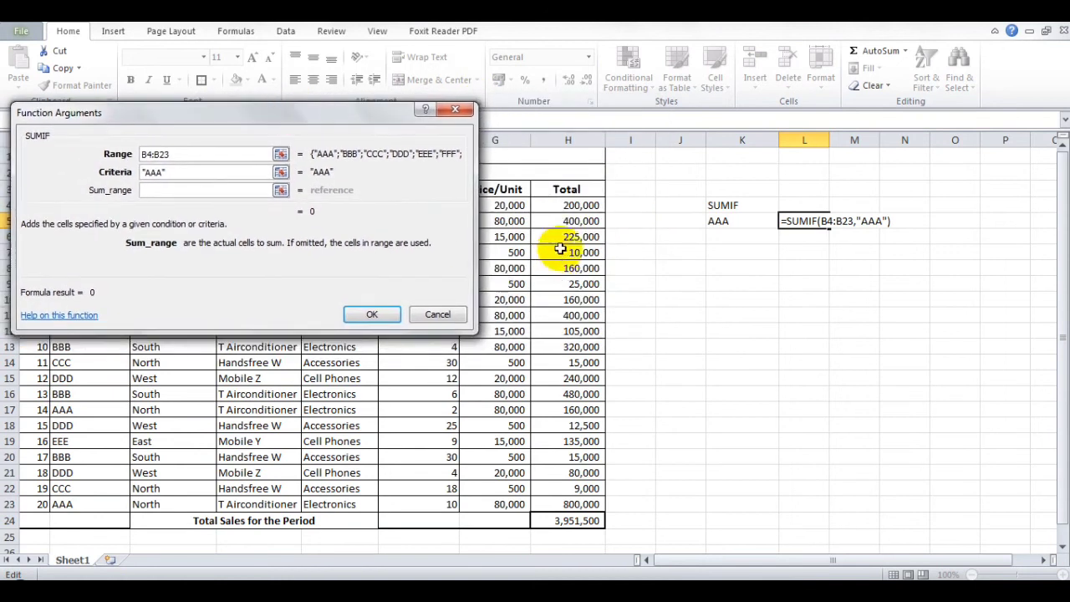
left_click_drag(569, 206, 566, 501)
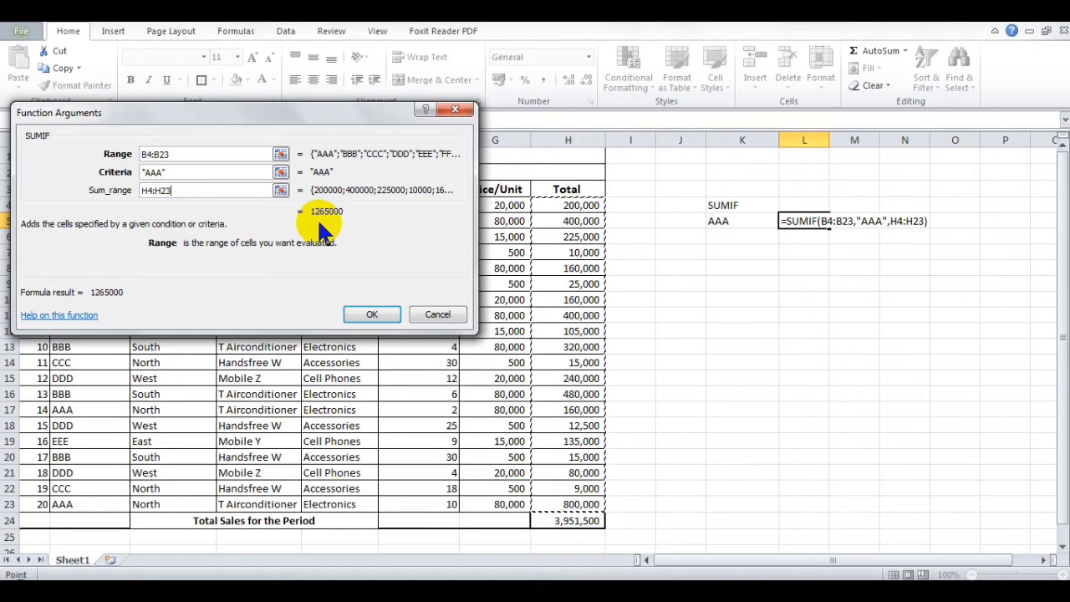
left_click(372, 316)
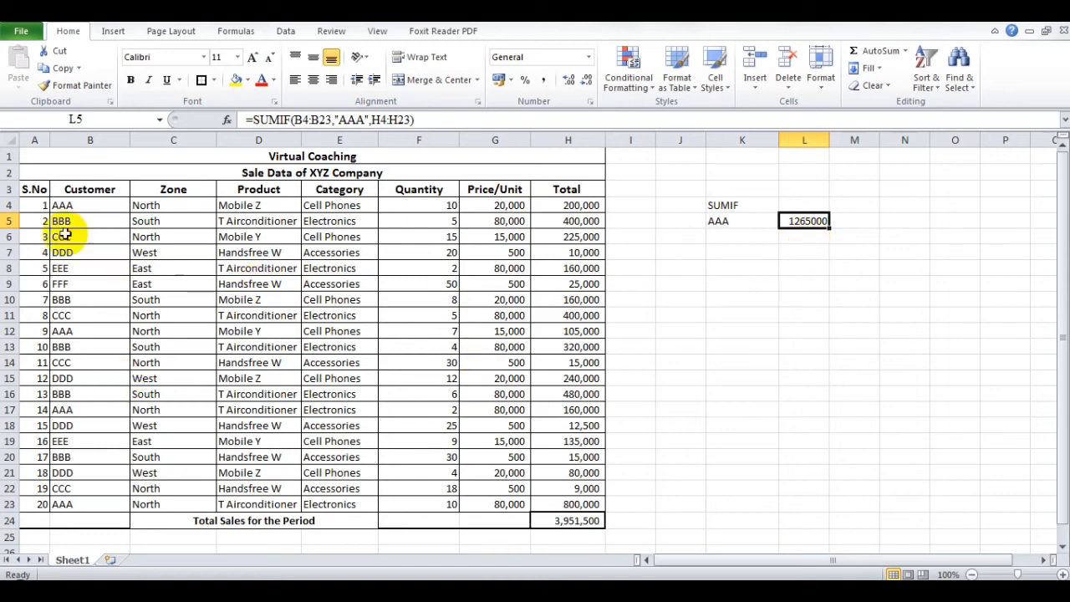
- Turn on filtering for the header row 3 of the sales table
left_click(10, 189)
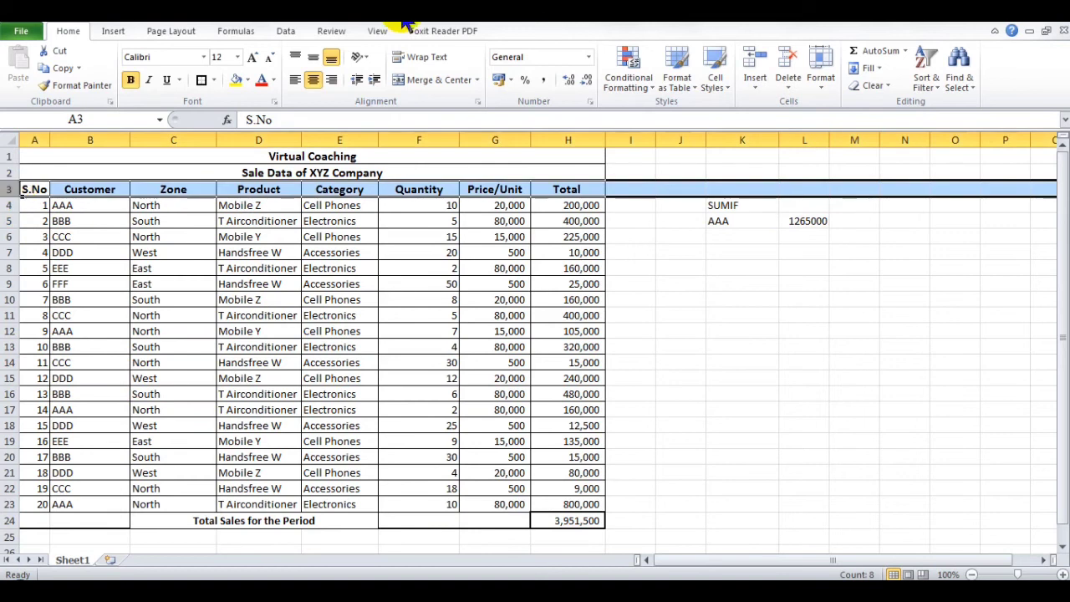
left_click(935, 83)
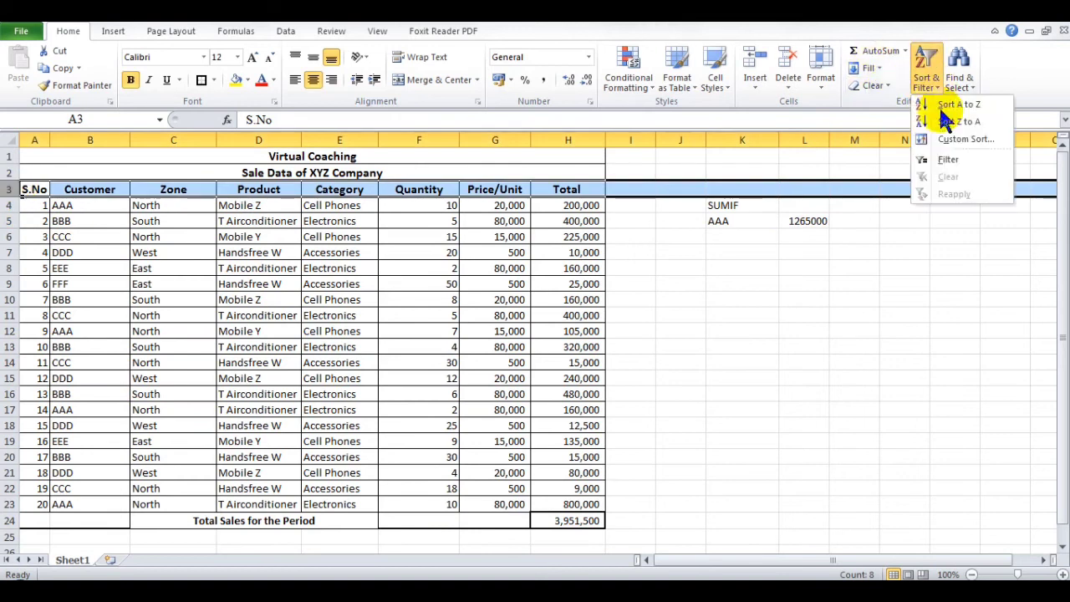
left_click(952, 161)
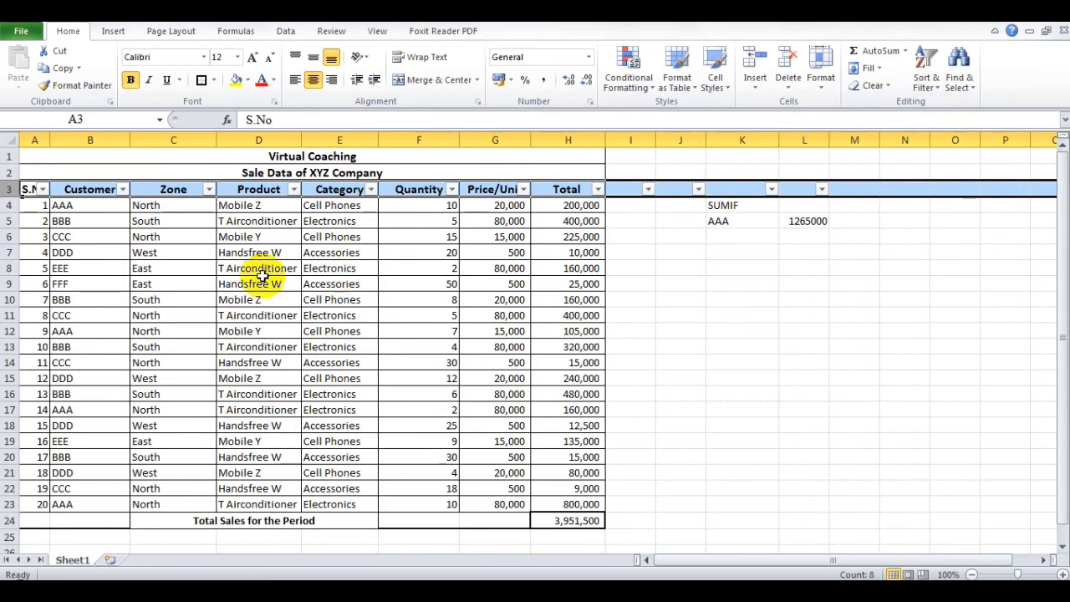
- Filter the Customer column to show only customer AAA
left_click(122, 189)
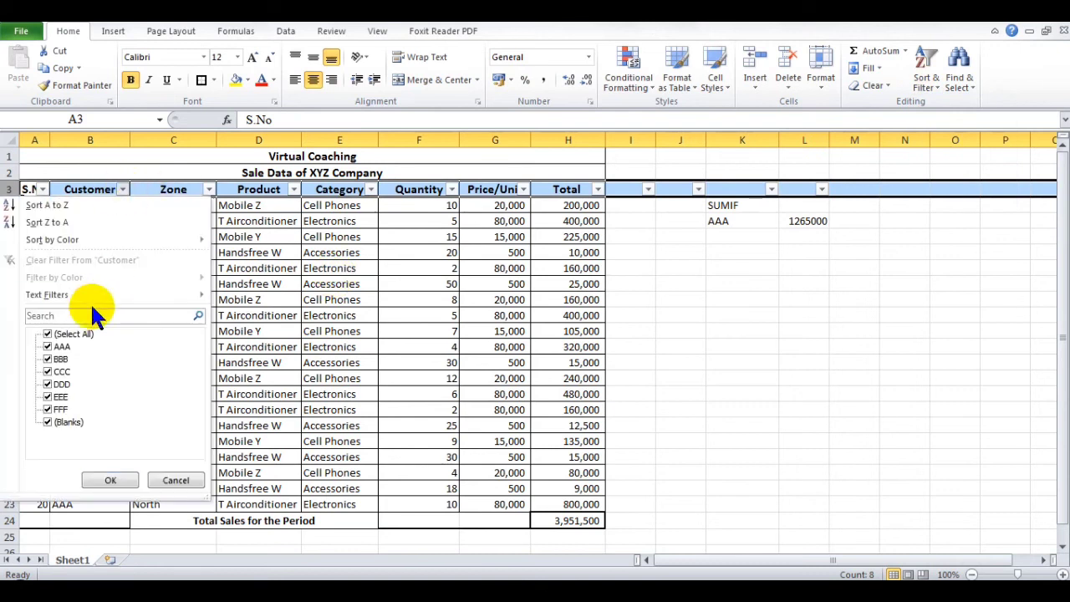
left_click(52, 333)
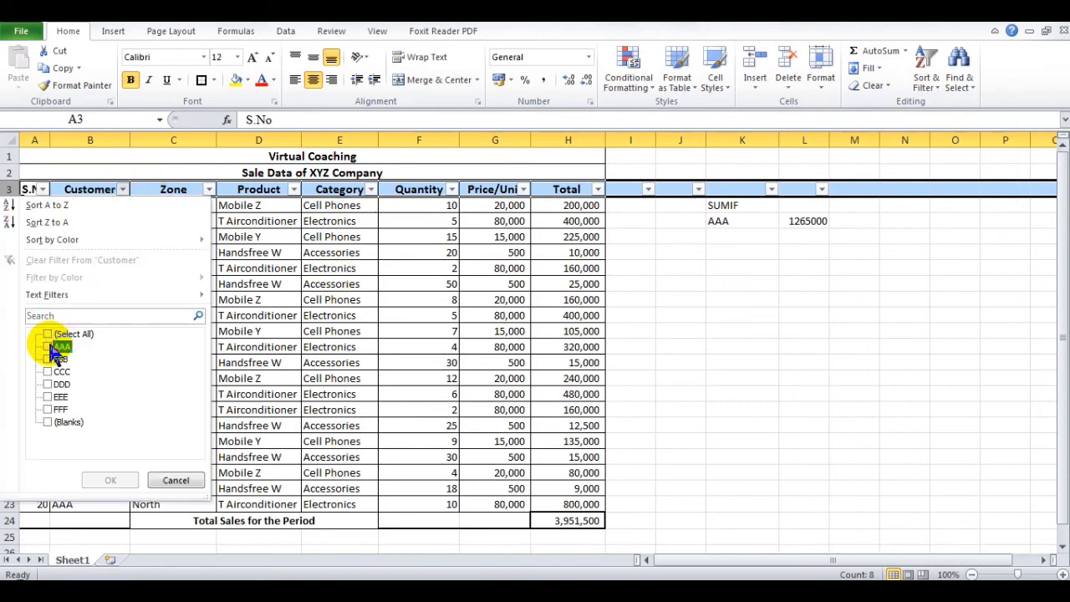
left_click(56, 346)
left_click(116, 482)
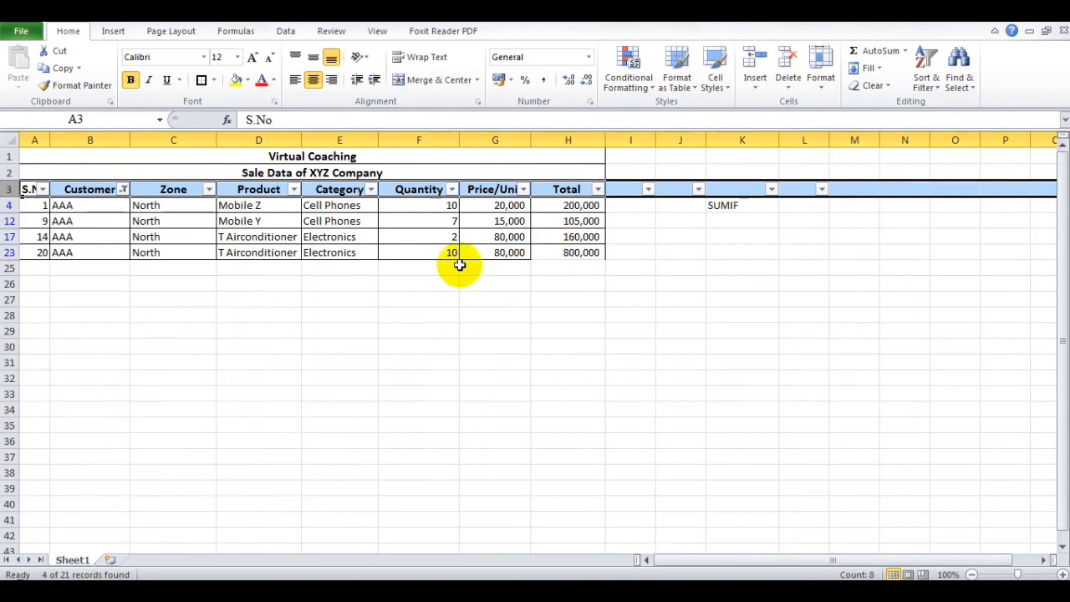
- Select customer AAA's filtered totals to check their sum, and show all customers in the Customer column again
left_click_drag(551, 205, 559, 252)
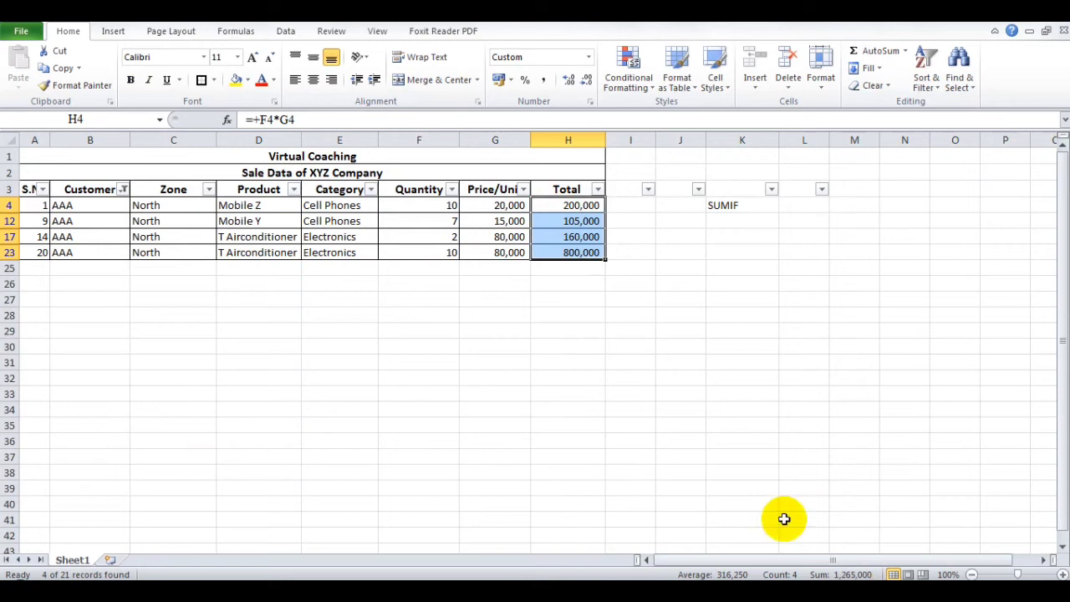
left_click(122, 190)
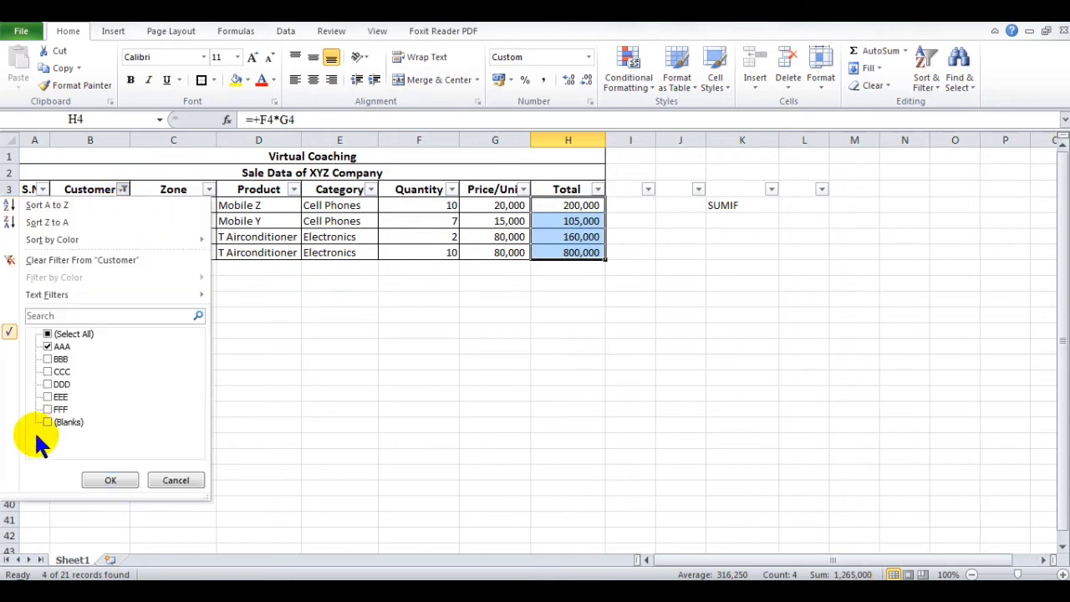
left_click(47, 334)
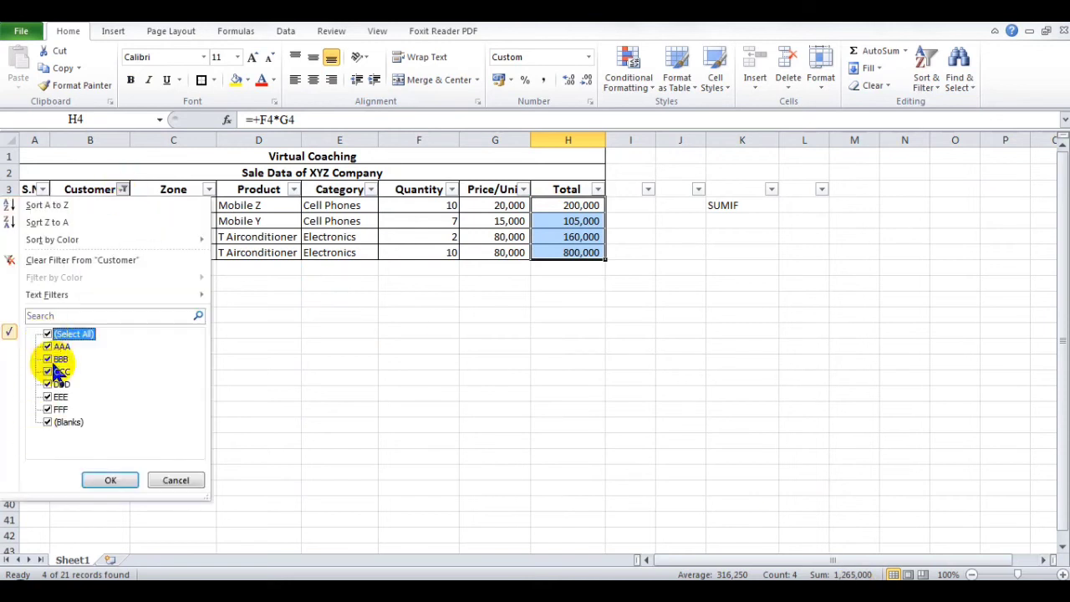
left_click(92, 481)
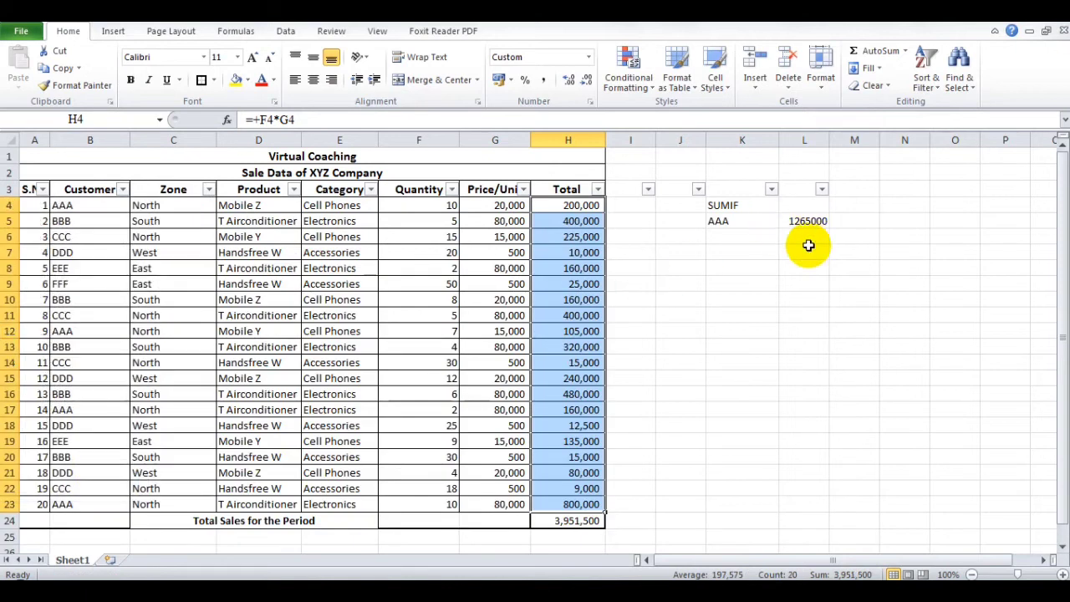
- Enter the label Electronics in cell K7
left_click(723, 252)
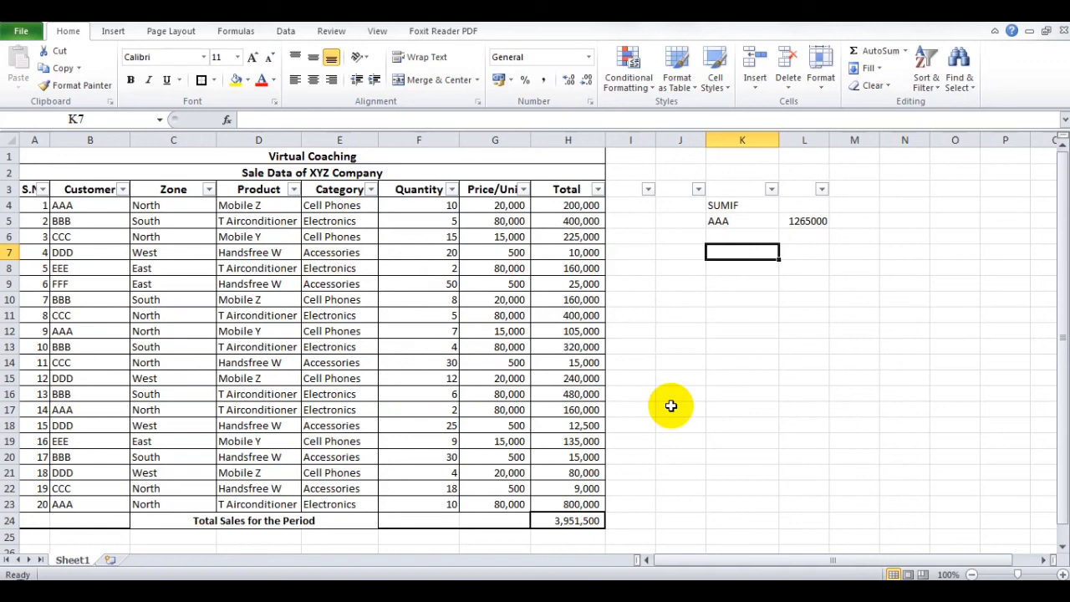
type("Electronic")
key("Tab")
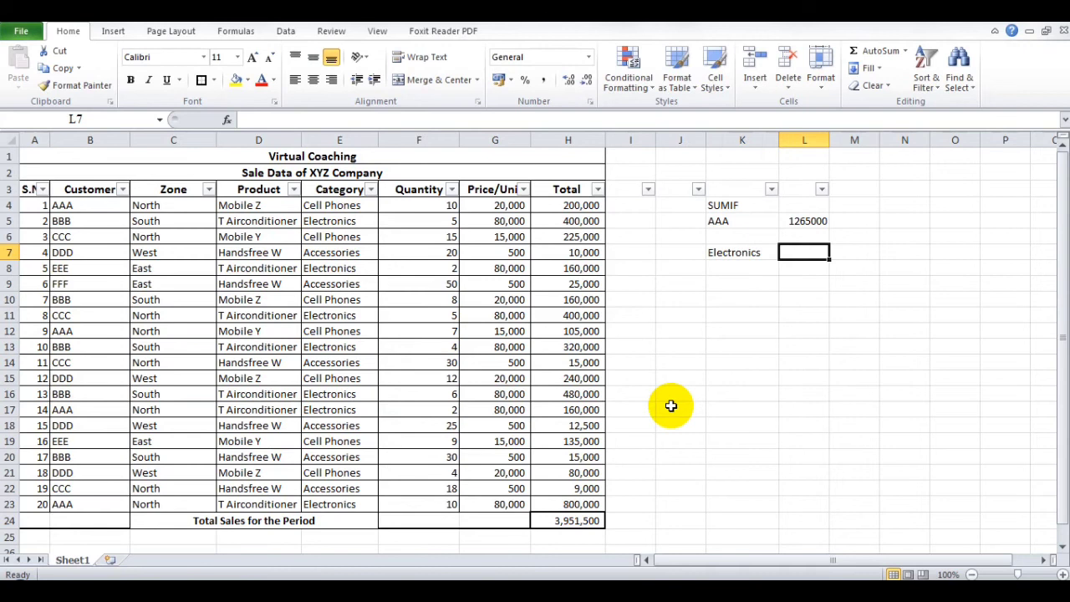
type("+")
key("Home")
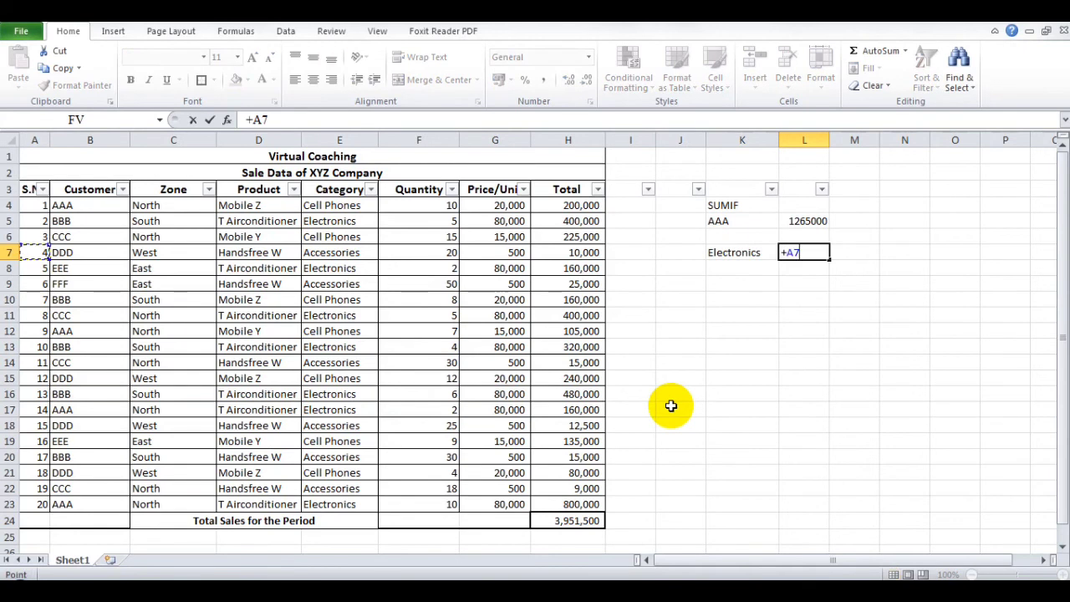
key("Escape")
- Start a SUMIF formula in L7 with the category cells E4:E23 as its range
type("=sumif(")
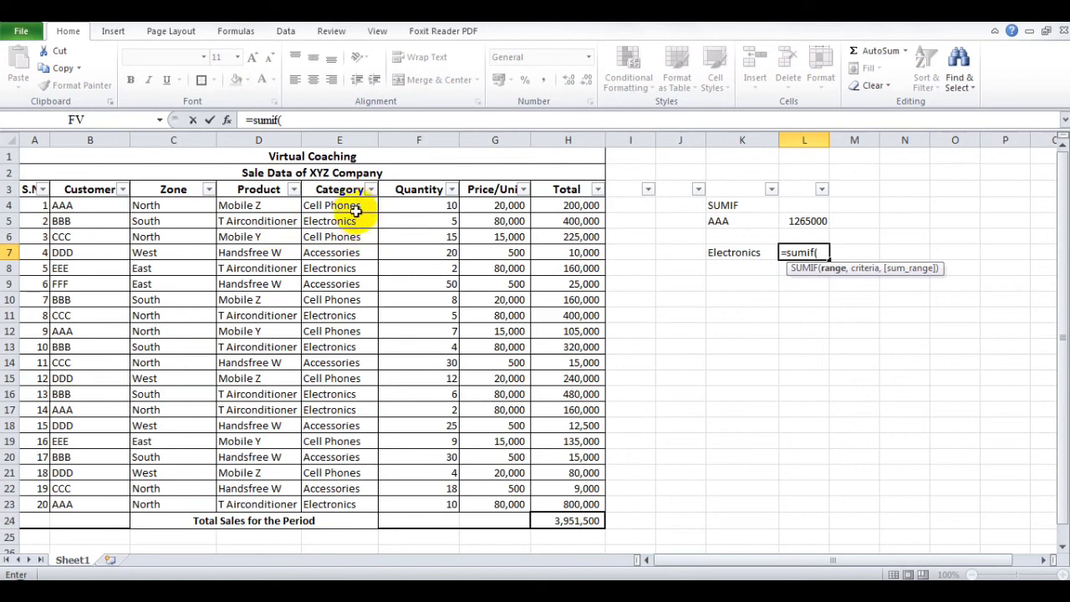
left_click_drag(354, 206, 357, 504)
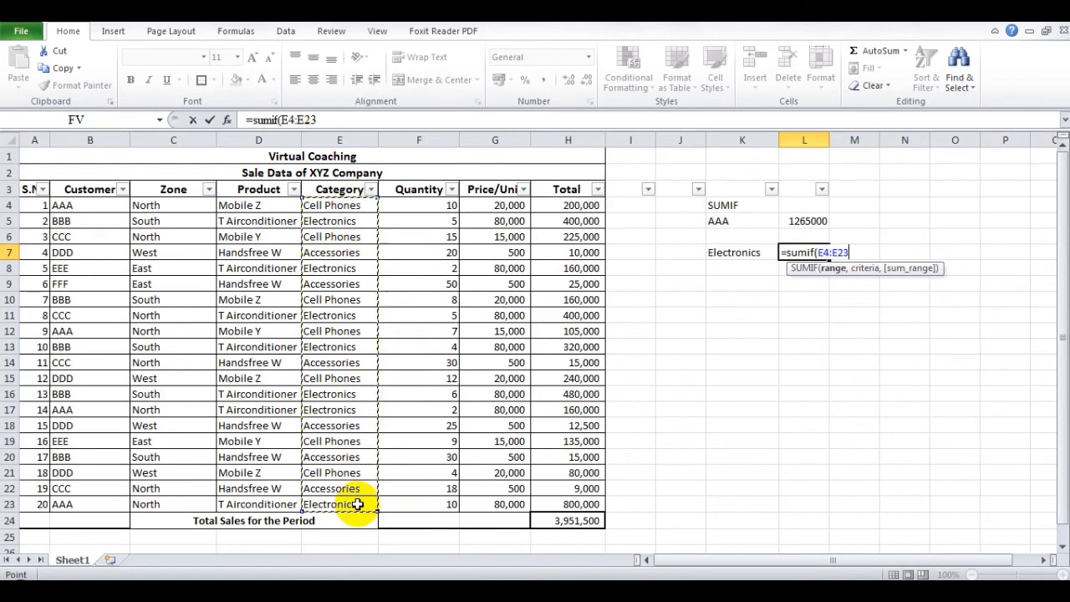
- Complete the L7 SUMIF formula with the criteria "Electronics" and the sum range H4:H23
type(",")
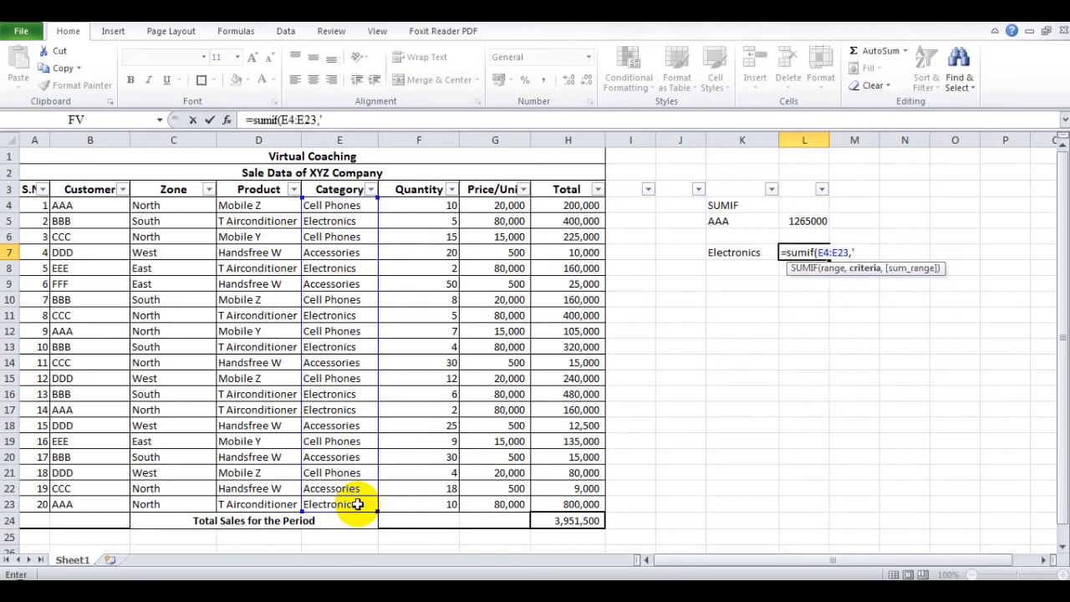
type("\"Electronics")
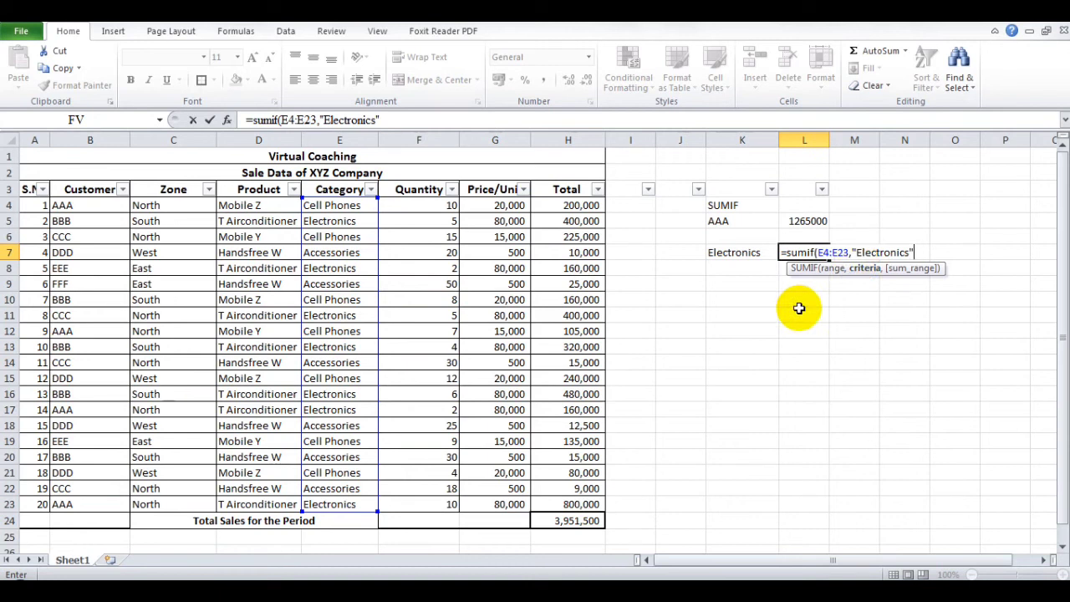
type(",")
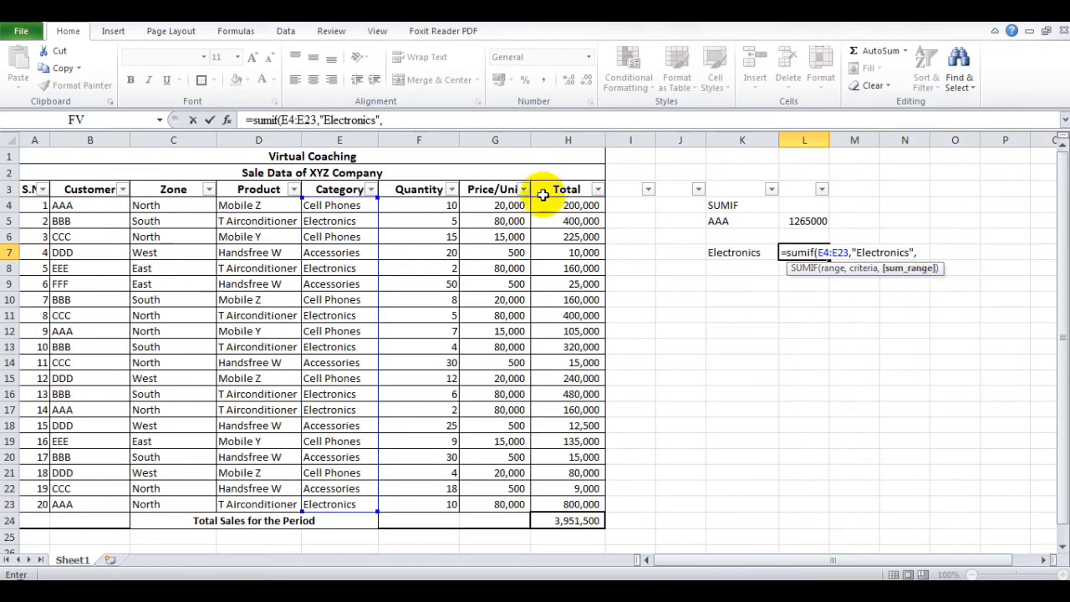
left_click_drag(546, 206, 558, 506)
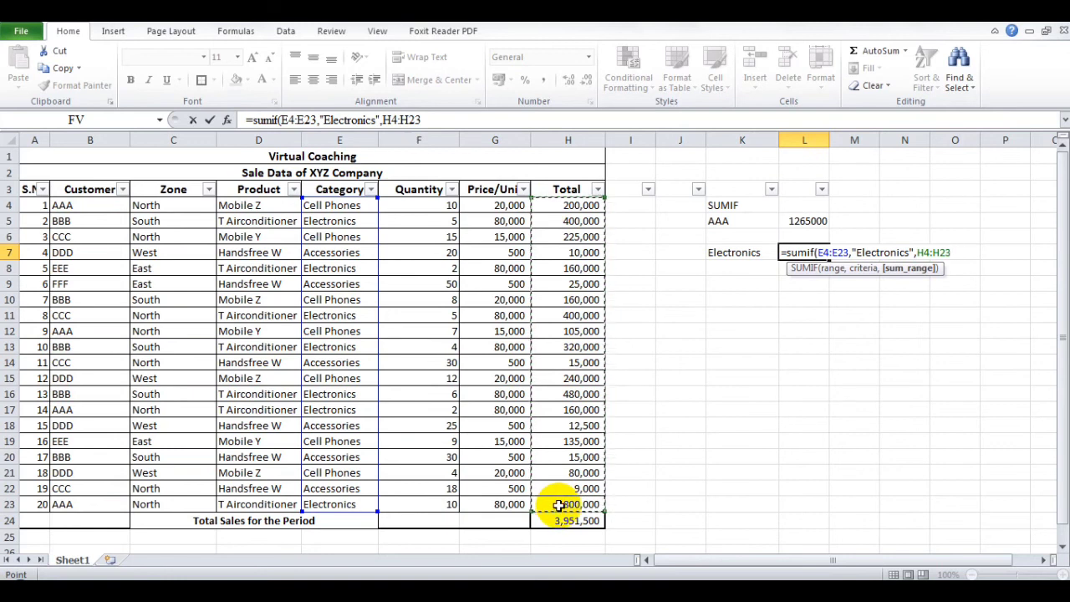
type(")")
key("Return")
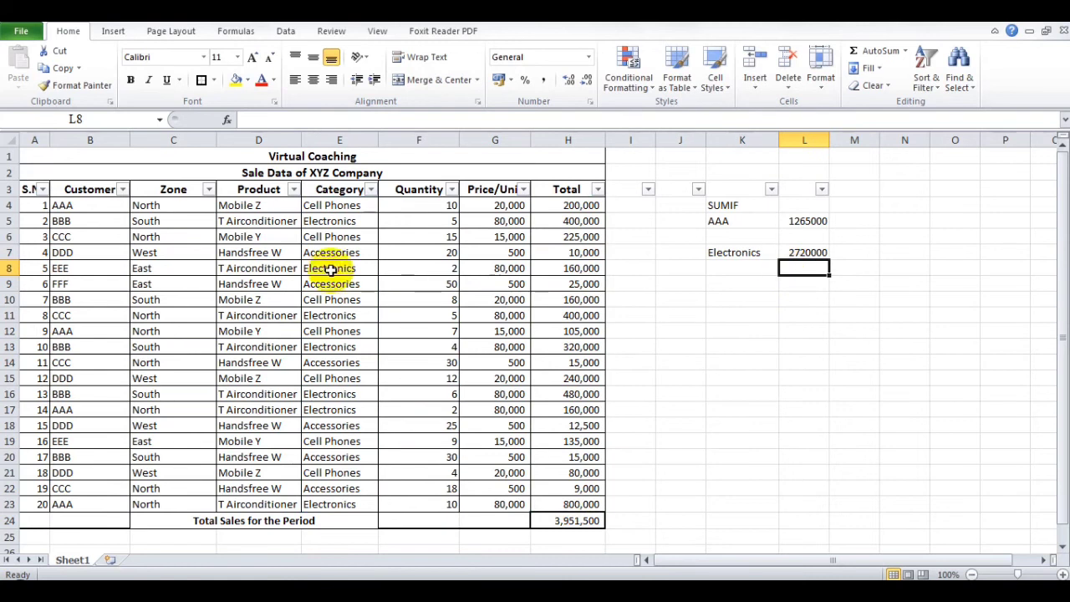
- Filter the Category column to show only Electronics
left_click(372, 190)
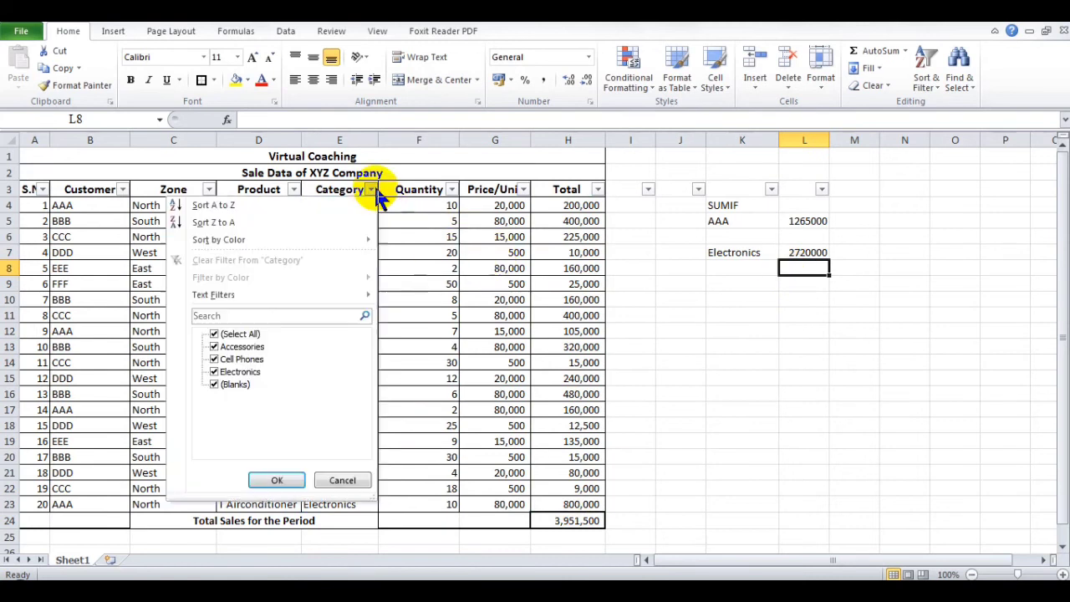
left_click(219, 335)
left_click(214, 371)
left_click(278, 477)
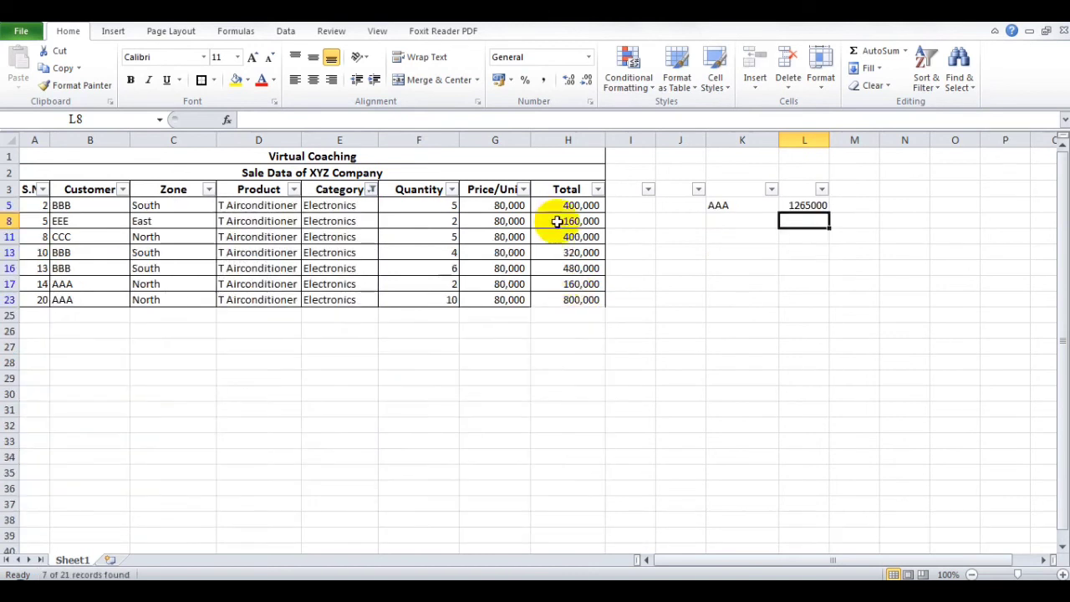
- Select the filtered Electronics totals and the whole column H to check their sum against the SUMIF result
left_click_drag(554, 208, 560, 297)
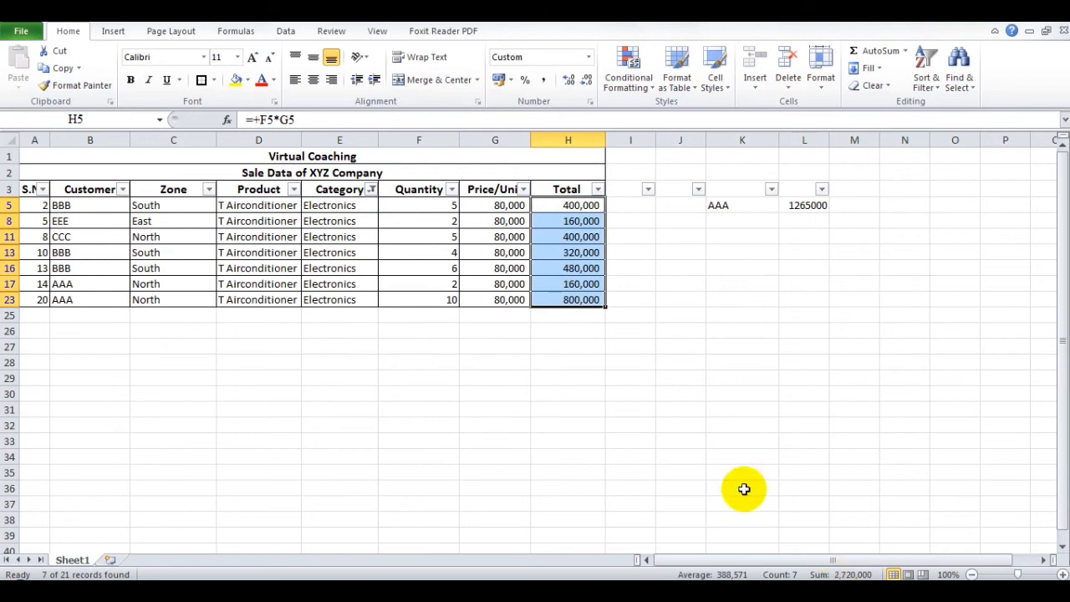
left_click(569, 137)
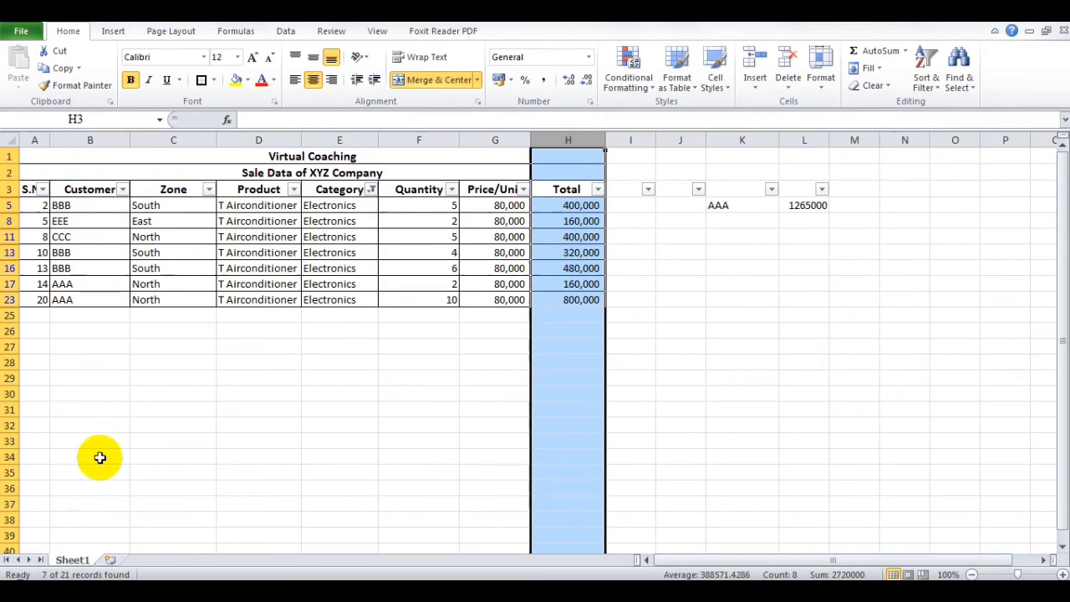
left_click(572, 204)
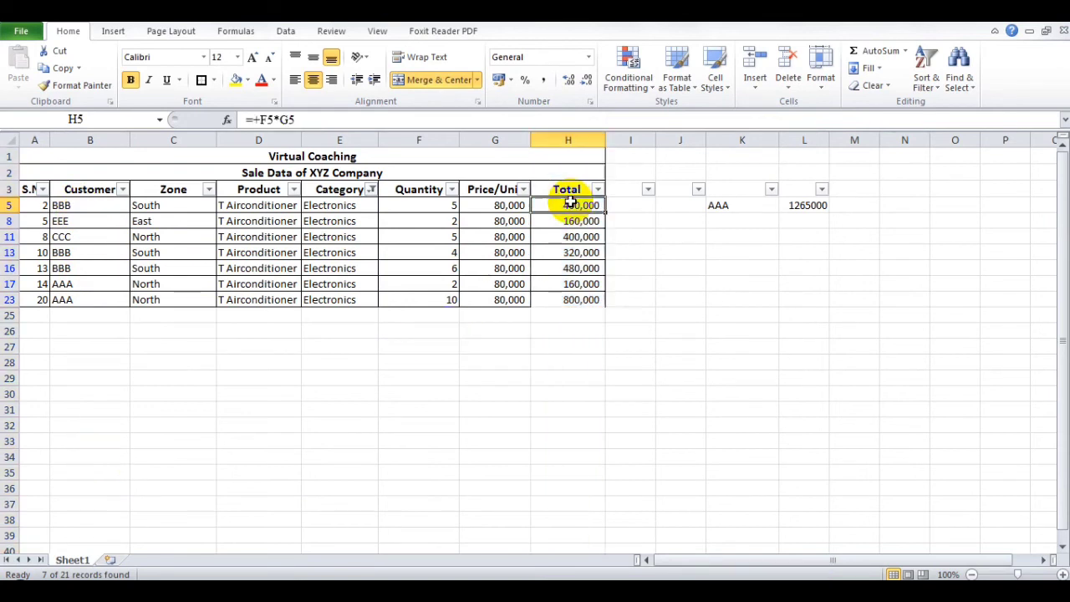
left_click_drag(571, 204, 576, 543)
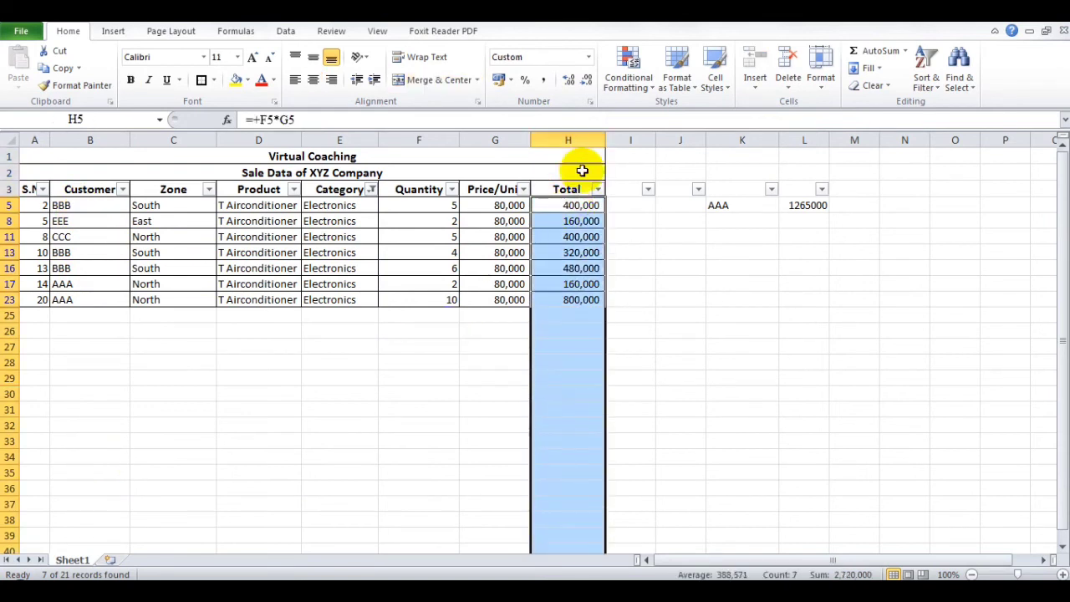
left_click(575, 139)
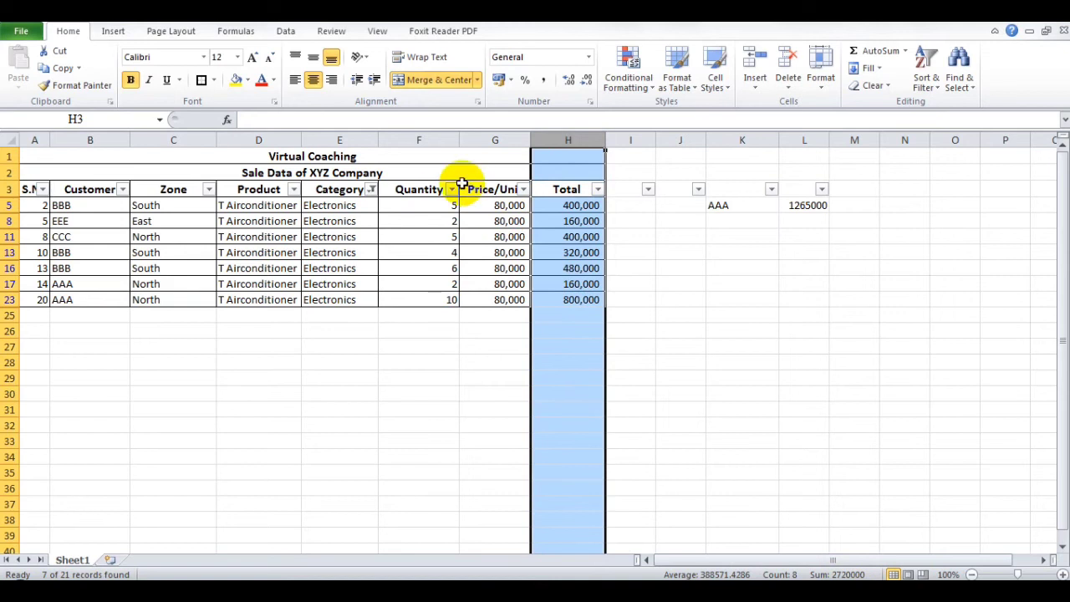
- Show all categories in the Category column again
left_click(370, 190)
left_click(215, 335)
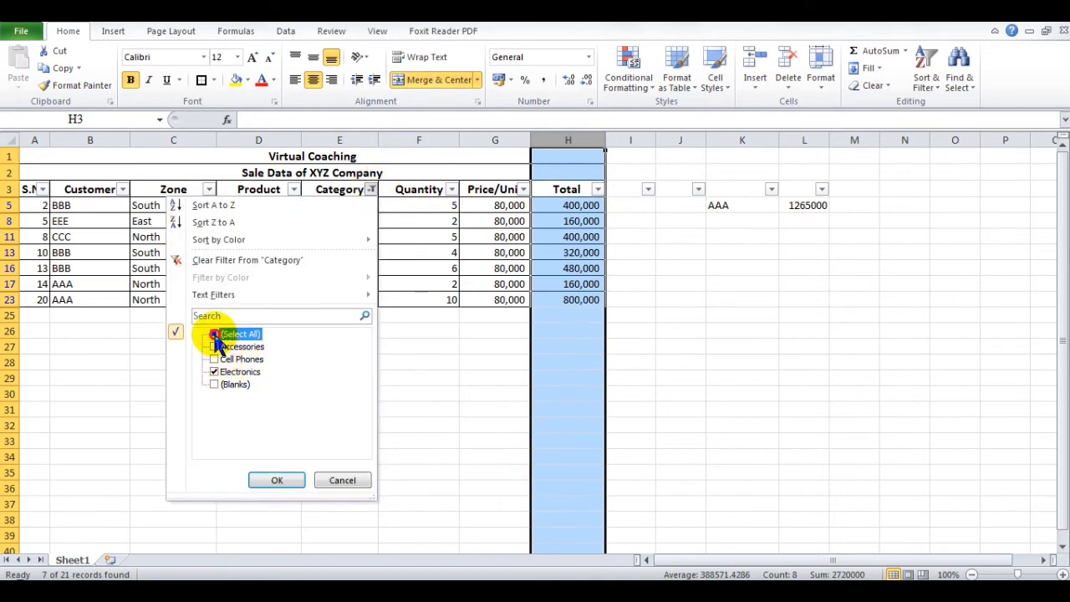
left_click(269, 483)
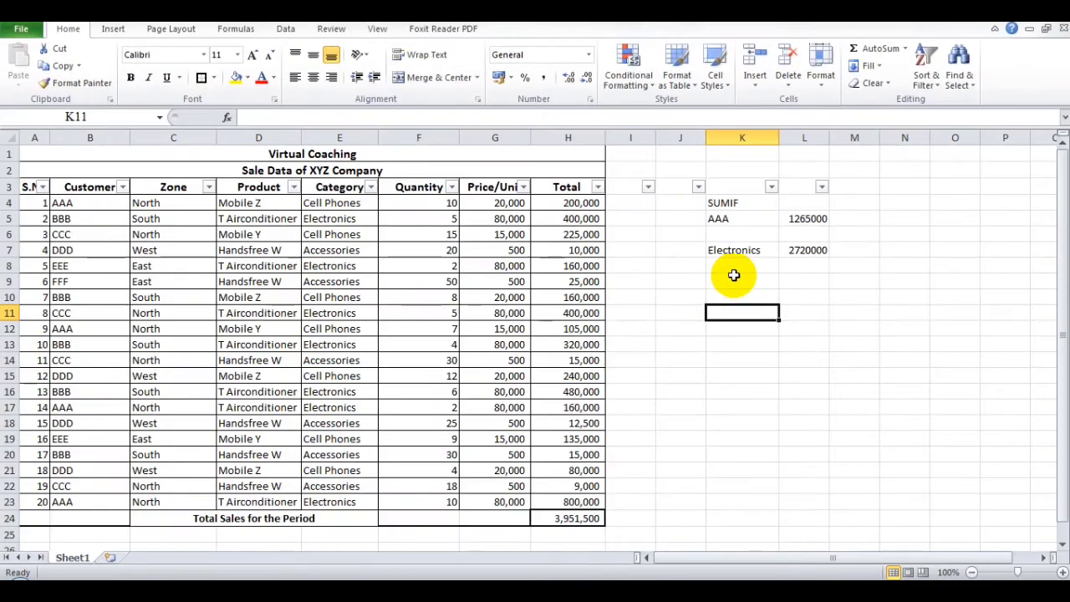
- Enter the heading sumifs in cell K9
left_click(733, 280)
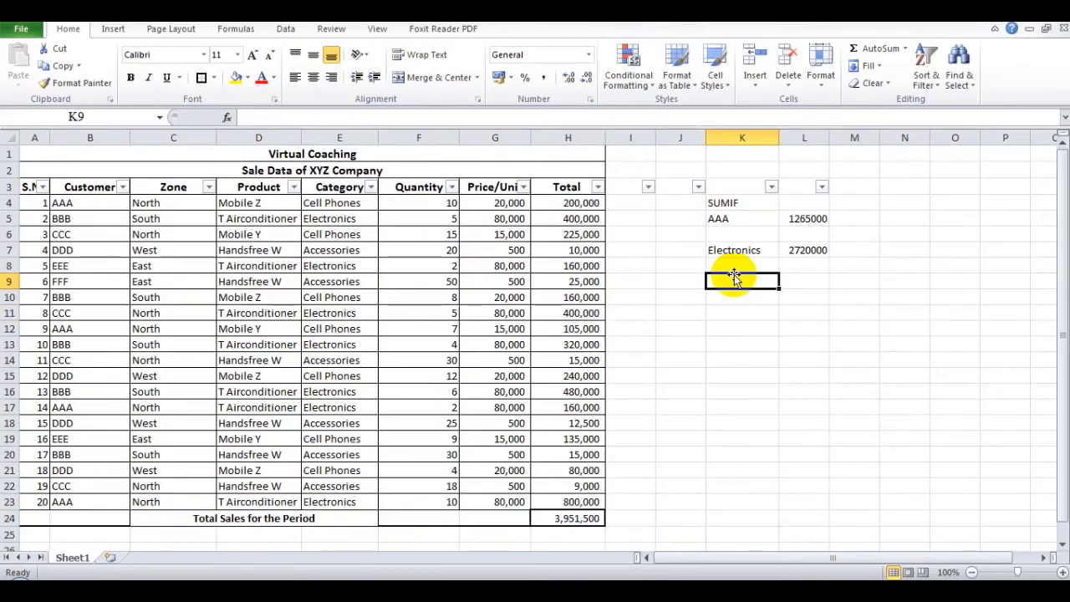
type("sumif")
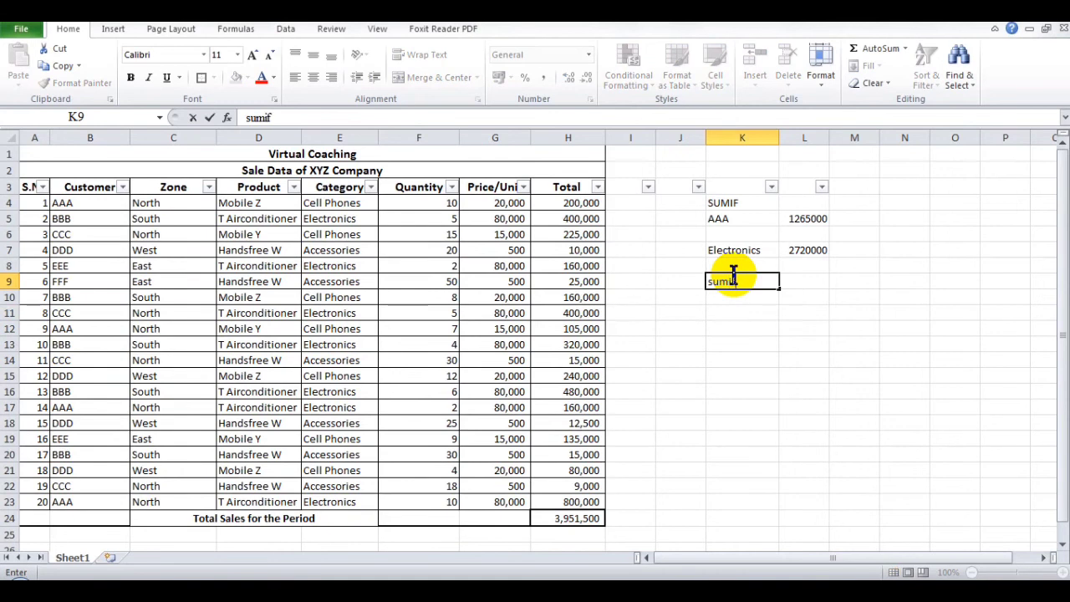
type("s")
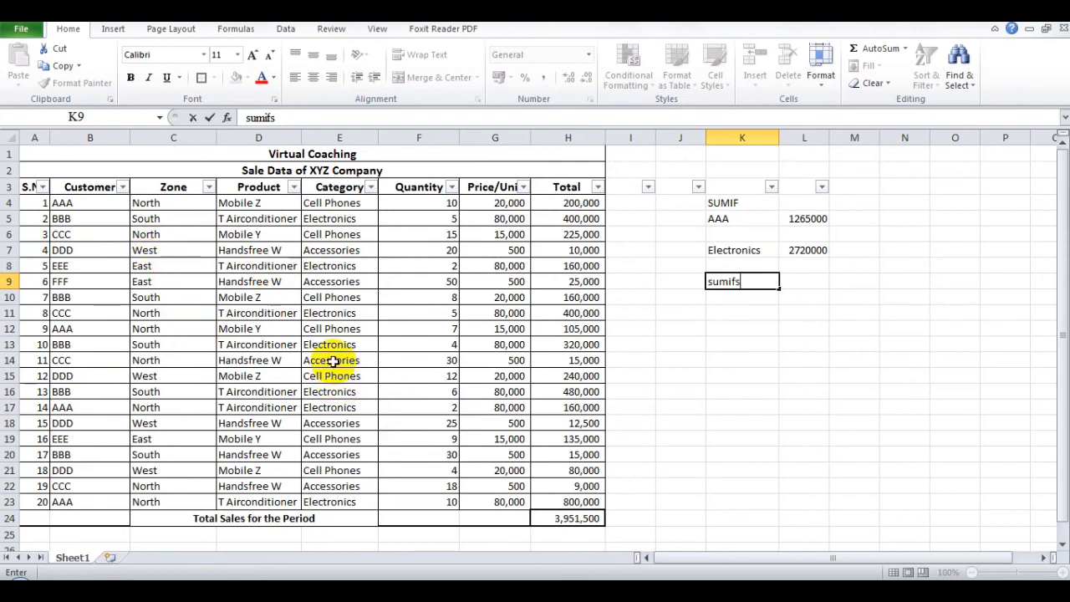
key("Return")
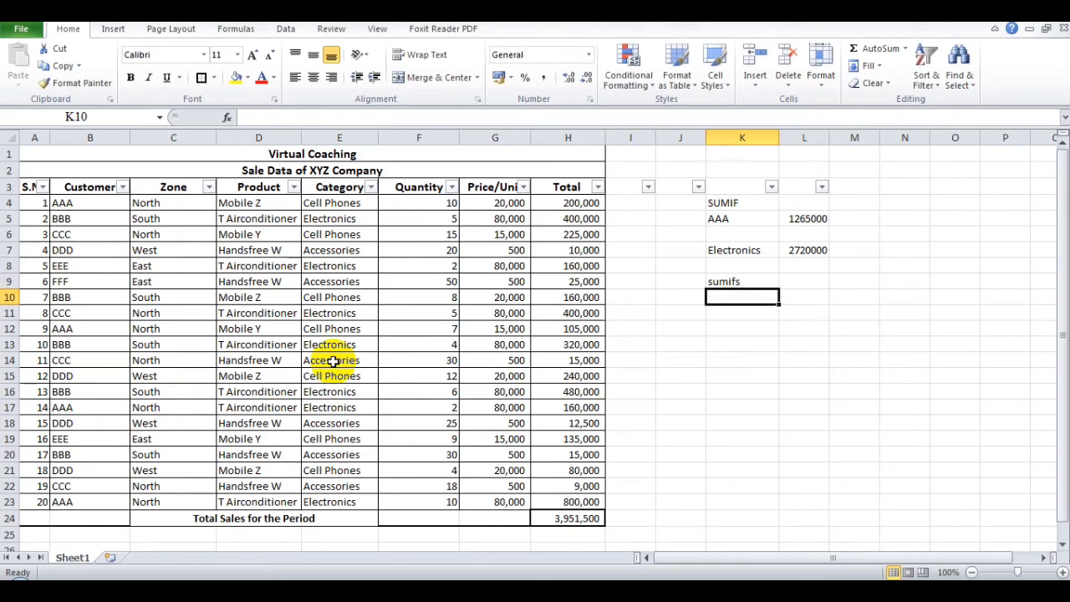
- Enter the criteria label "North, Electronics" in cell K11
key("Return")
type("North")
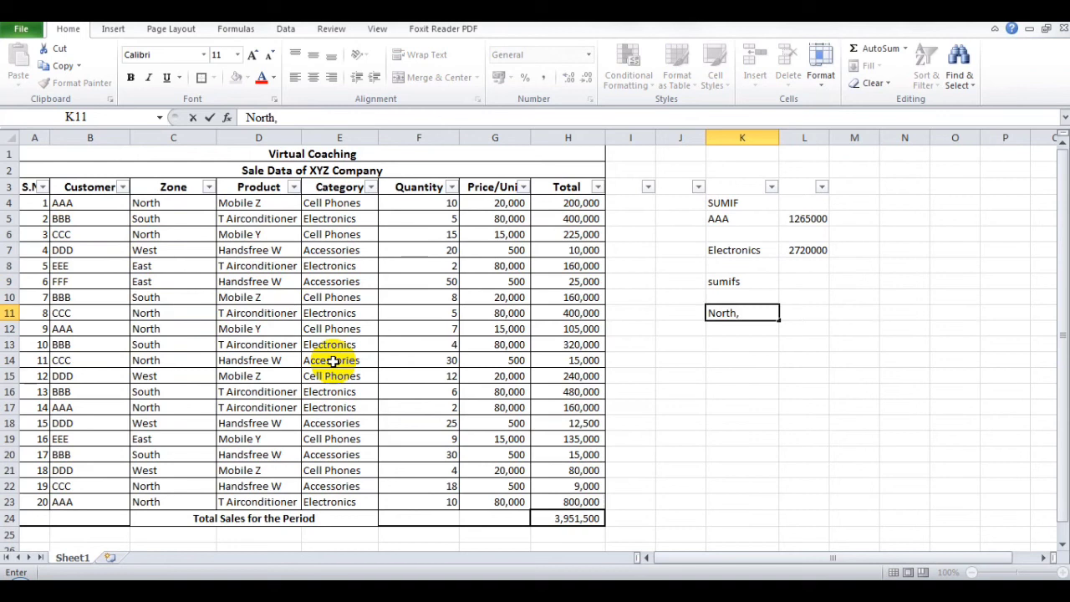
type(", Electronic")
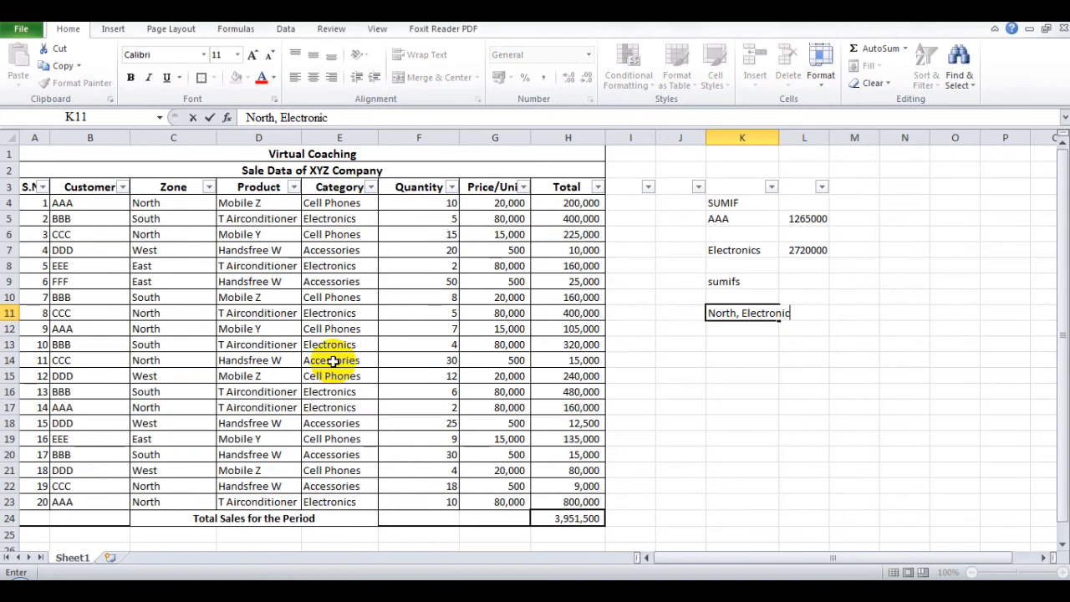
type("s")
key("Return")
key("Return")
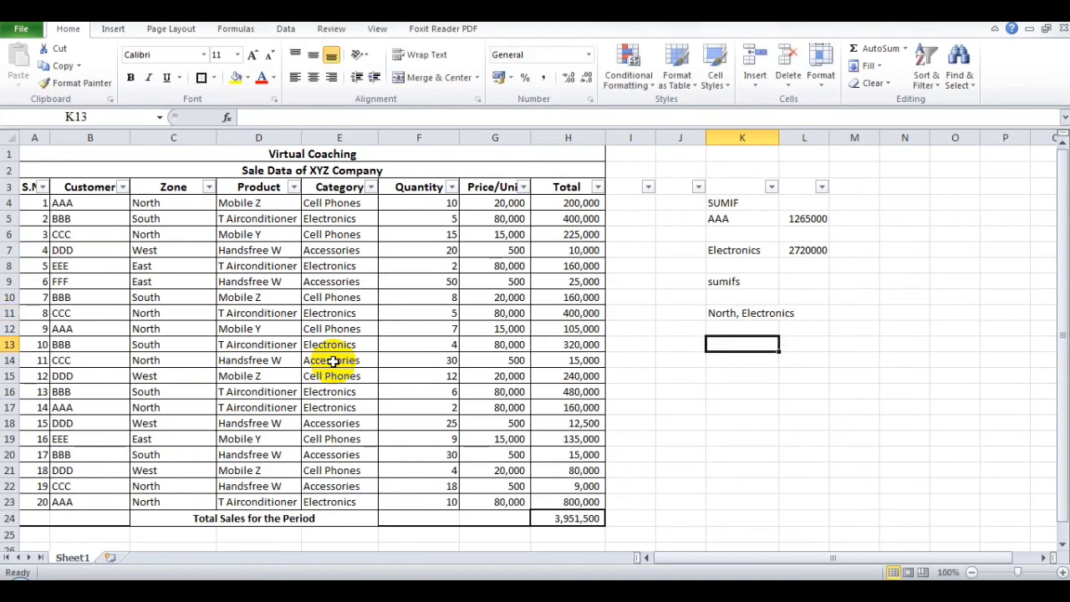
- Enter the label Sumifs in cell K13
type("Sumfs")
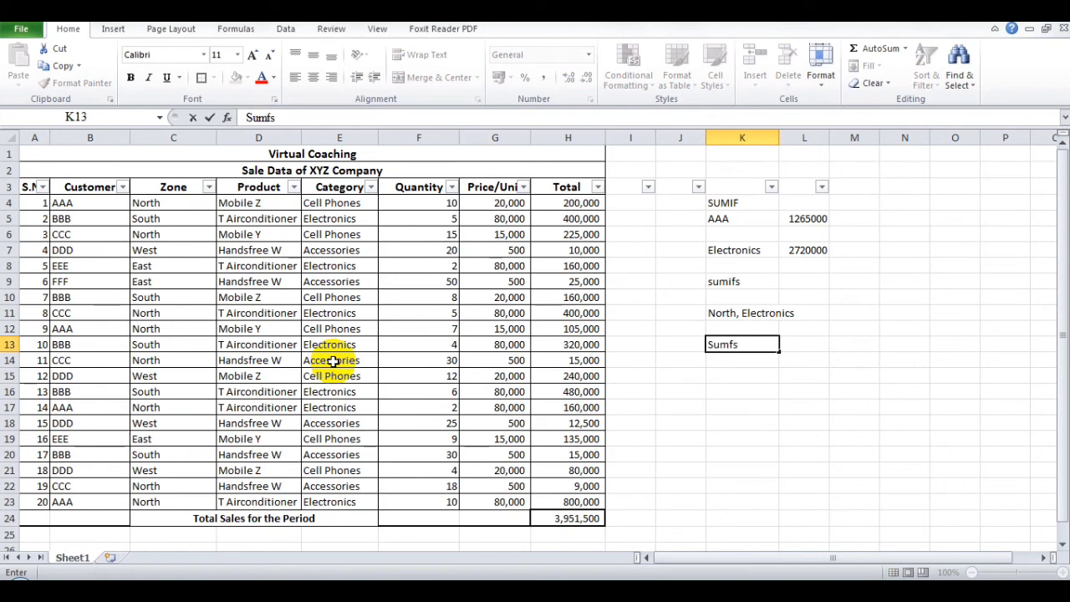
key("BackSpace")
type("s")
key("Tab")
- Start a SUMIFS function in L13 and set its Sum_range argument to the total cells H4:H23
type("=sumifs")
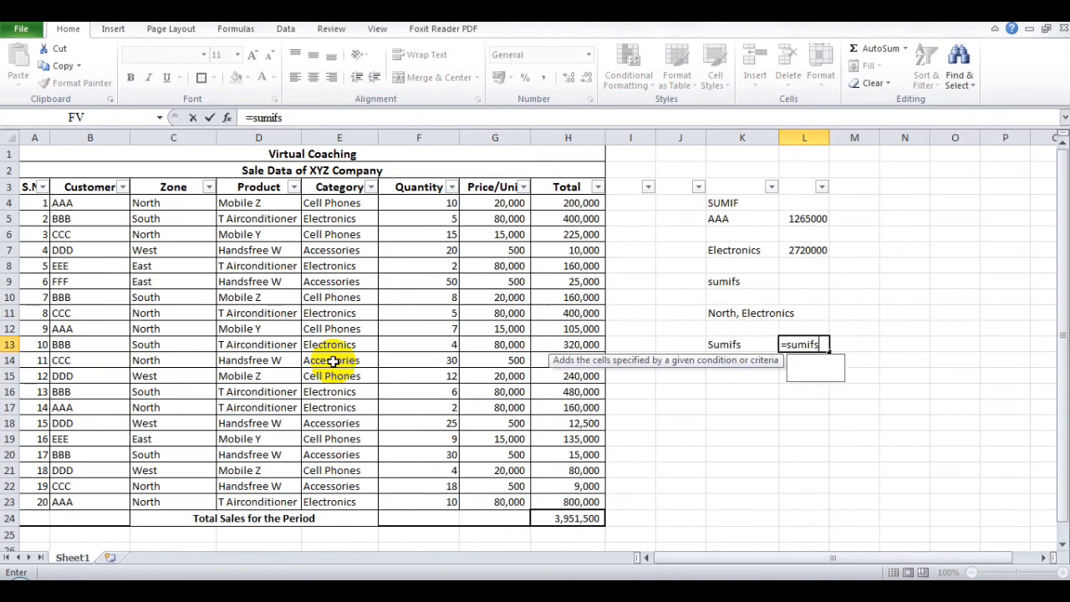
type("(")
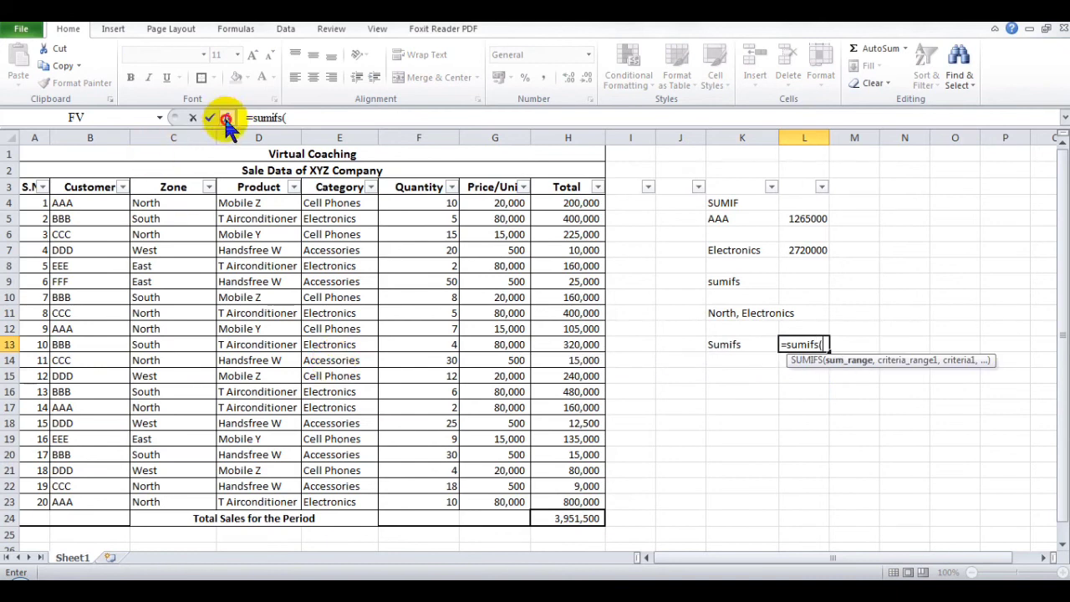
left_click(226, 118)
left_click_drag(287, 96, 268, 133)
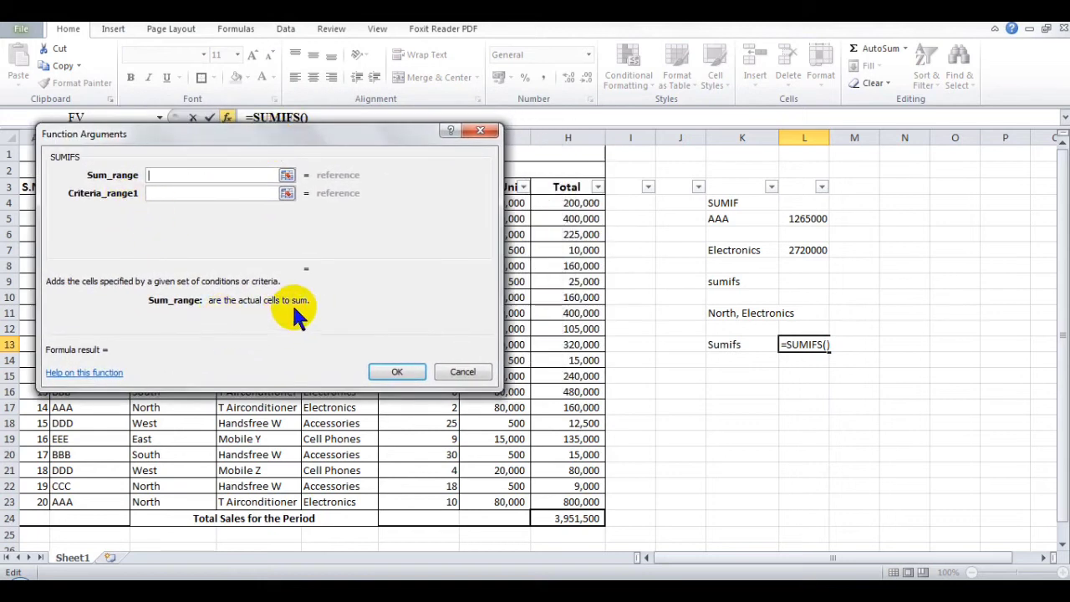
left_click(555, 206)
left_click_drag(555, 206, 553, 505)
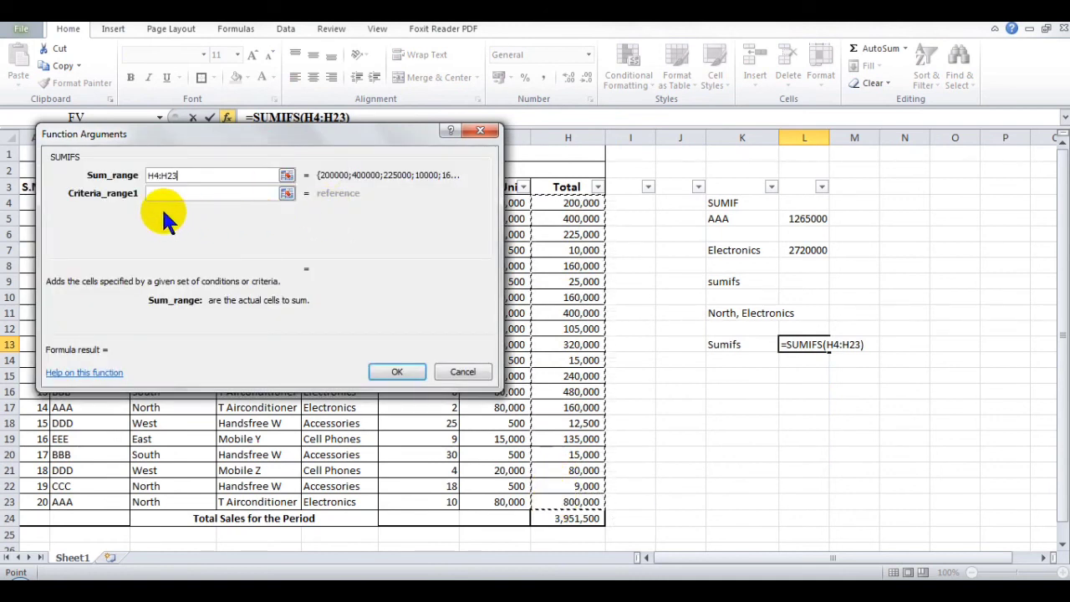
left_click_drag(178, 135, 367, 65)
left_click_drag(148, 205, 143, 504)
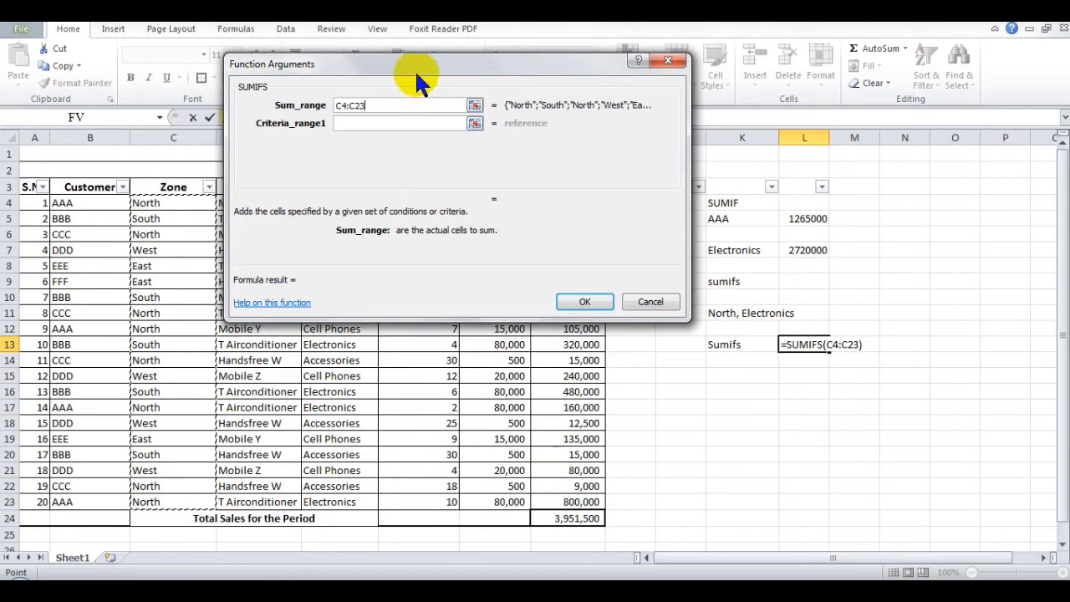
left_click_drag(419, 67, 260, 69)
key("BackSpace")
key("BackSpace")
key("BackSpace")
key("BackSpace")
key("BackSpace")
key("BackSpace")
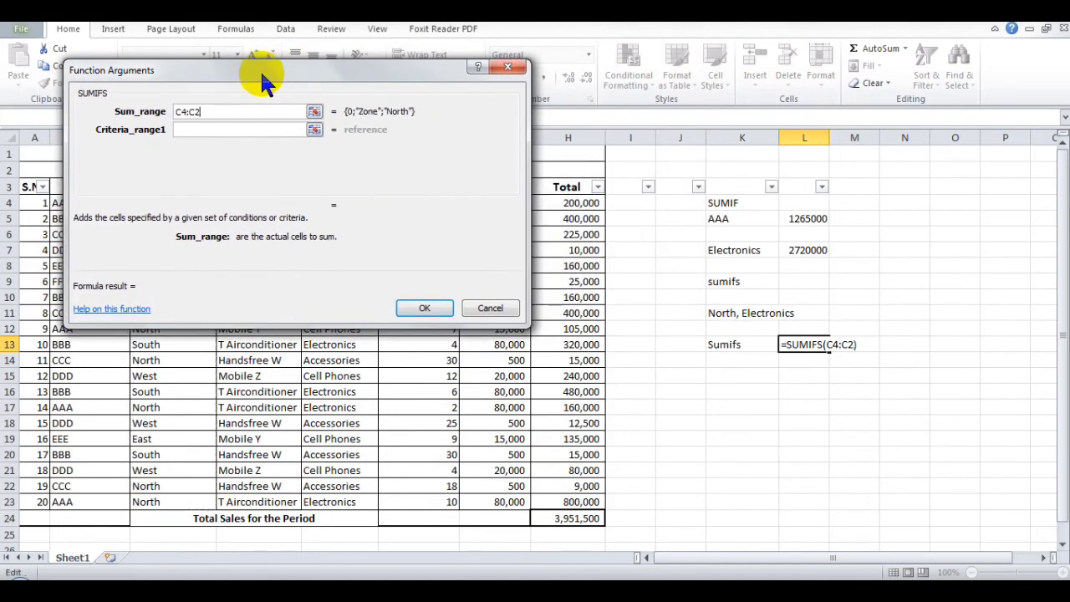
left_click_drag(545, 203, 551, 503)
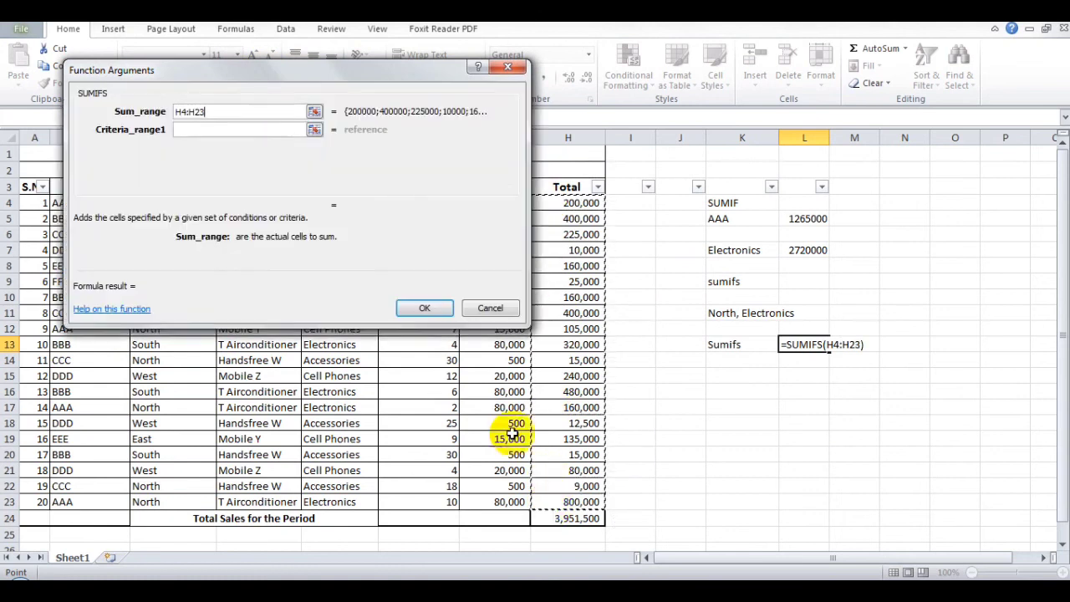
- Set the SUMIFS Criteria_range1 to the zone cells C4:C23 and Criteria1 to North
left_click(264, 128)
left_click_drag(259, 71, 462, 84)
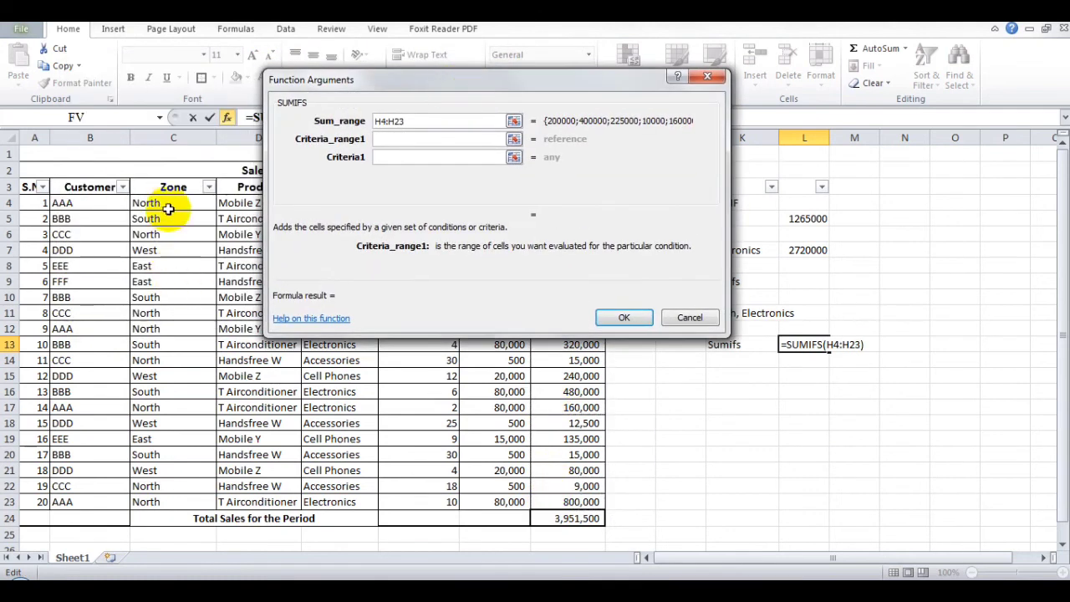
left_click_drag(167, 207, 172, 505)
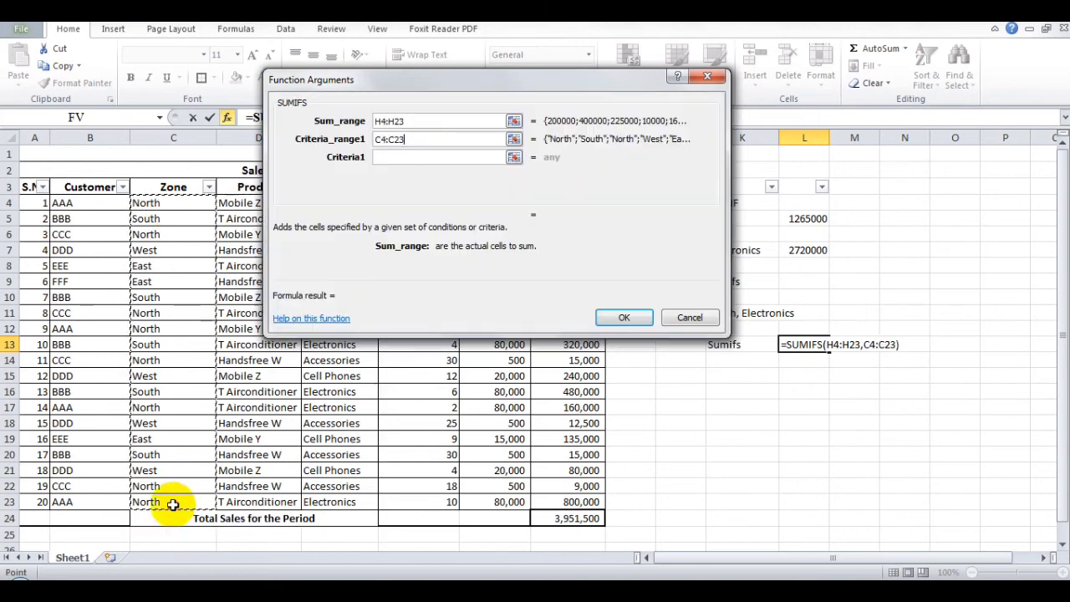
left_click(440, 157)
type("North")
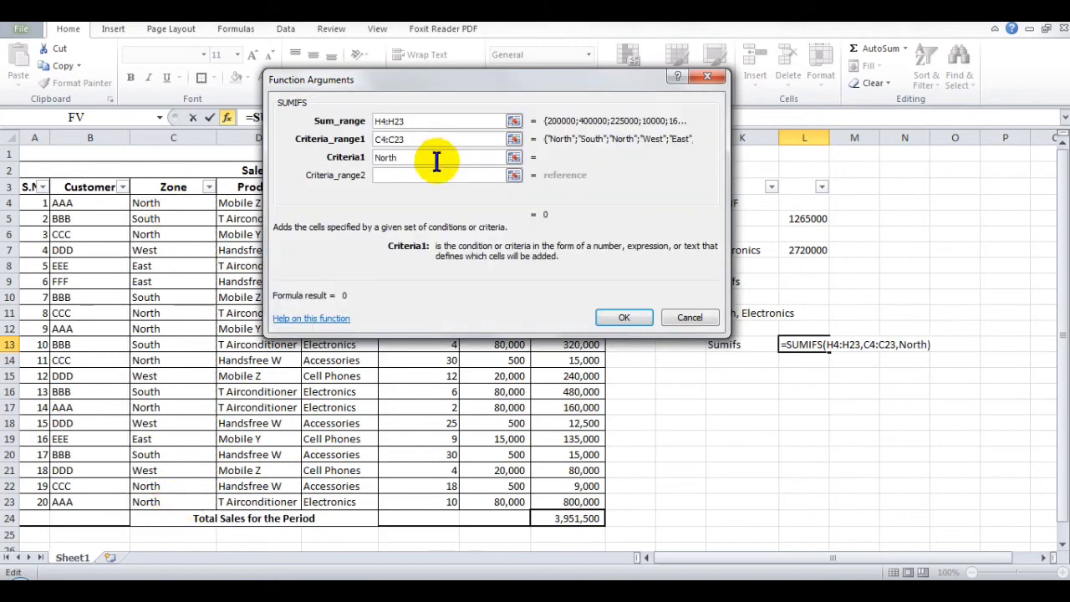
- Set the SUMIFS Criteria_range2 argument to the category cells E4:E23
left_click(385, 175)
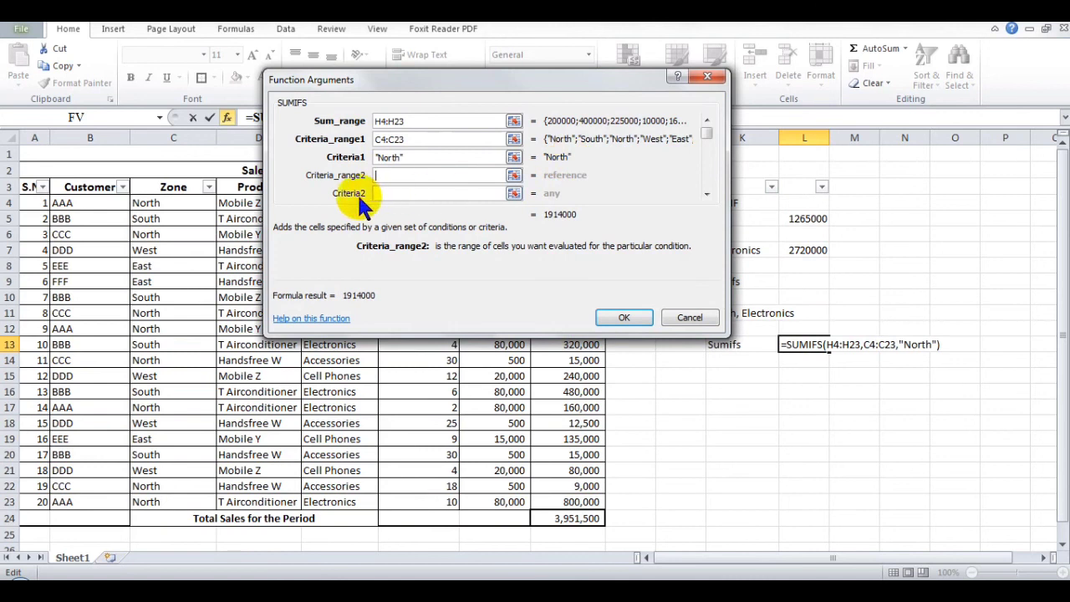
left_click_drag(457, 77, 375, 78)
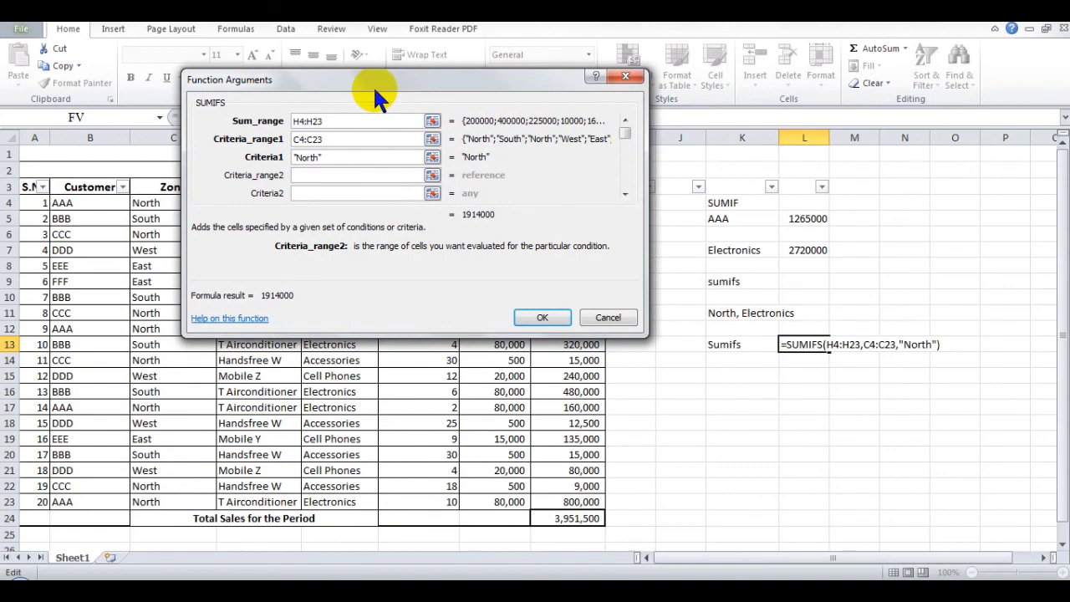
left_click_drag(373, 85, 658, 94)
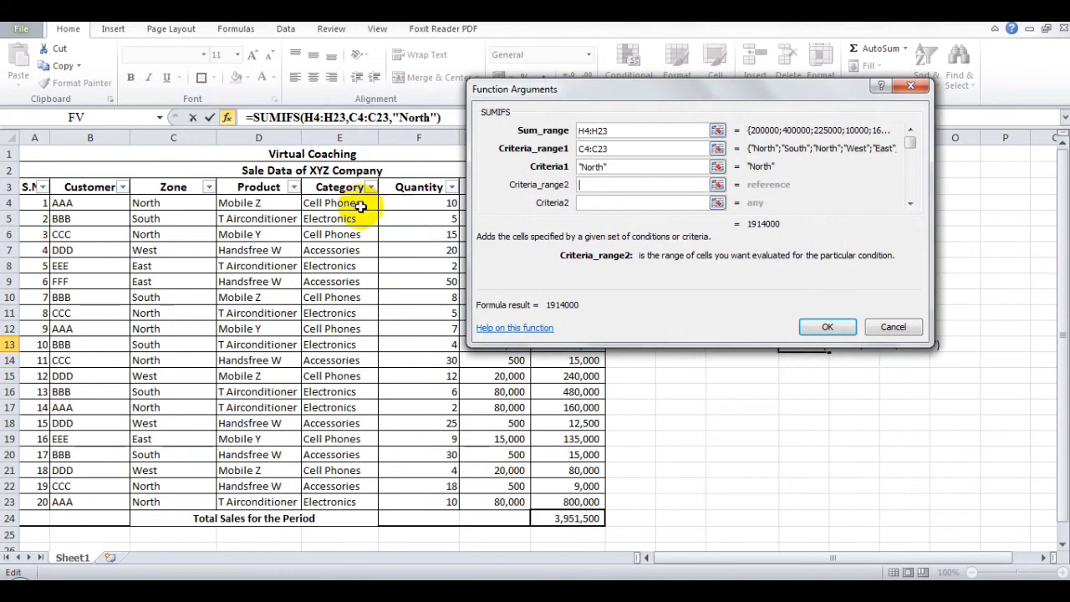
left_click_drag(354, 203, 353, 502)
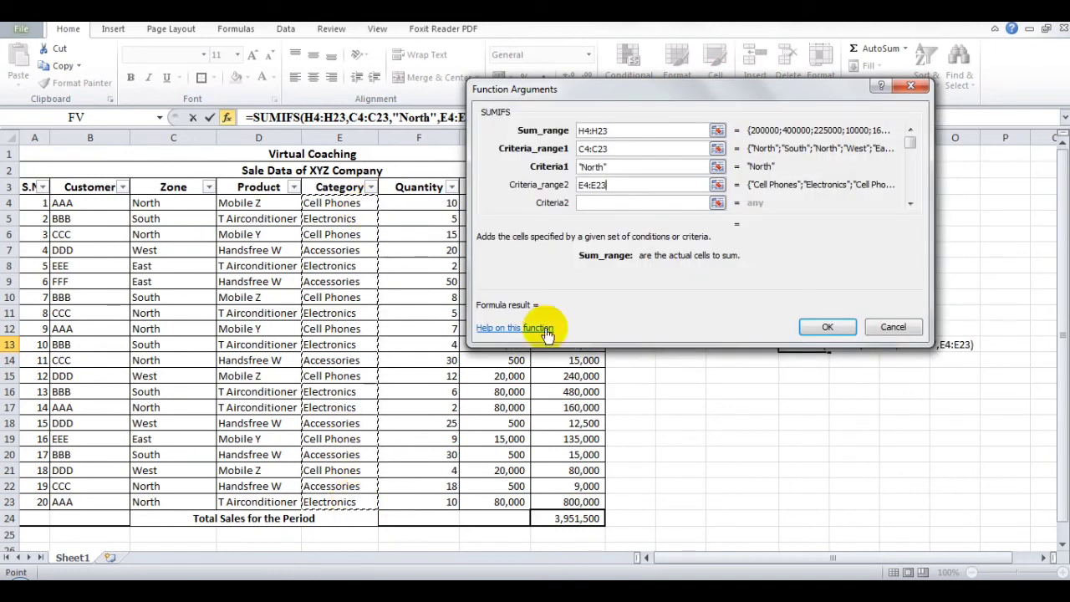
- Set the SUMIFS Criteria2 argument to Electronics and complete the formula in L13
left_click(652, 203)
type("e")
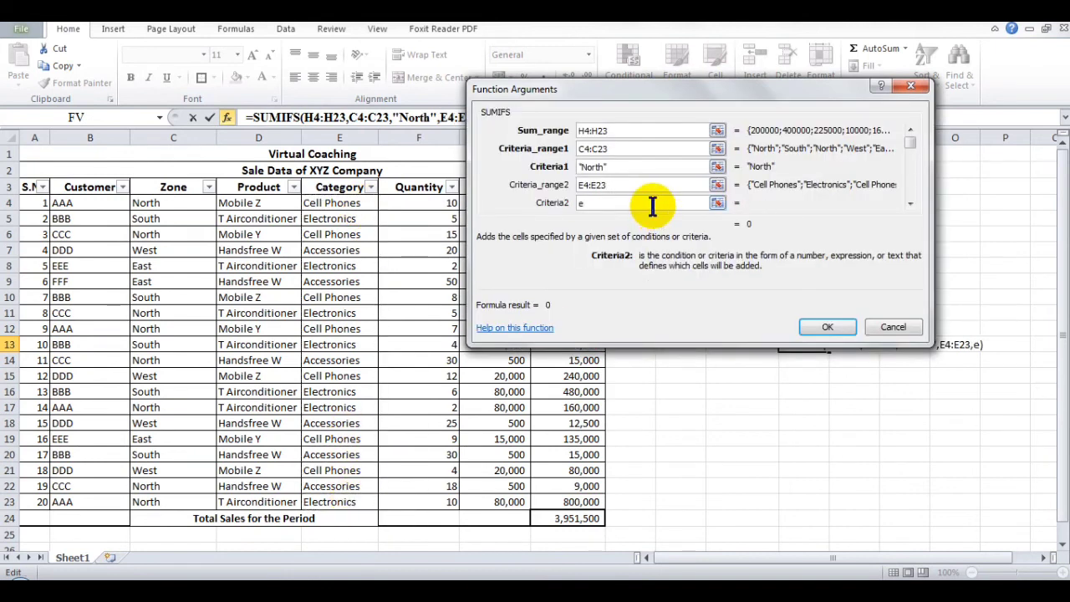
type("le")
key("BackSpace")
key("BackSpace")
type("Electronics")
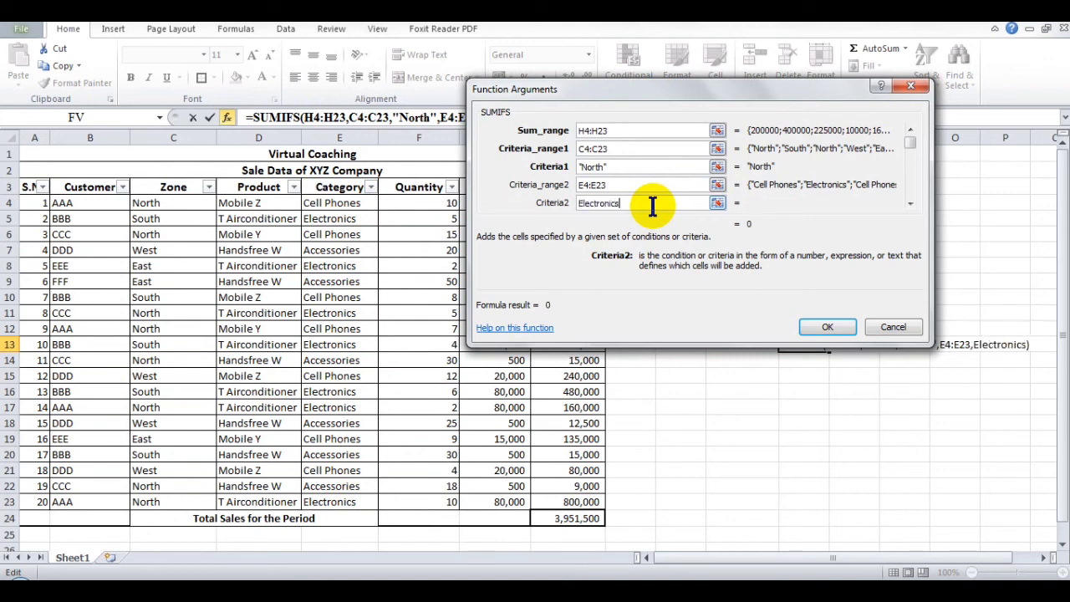
left_click(911, 203)
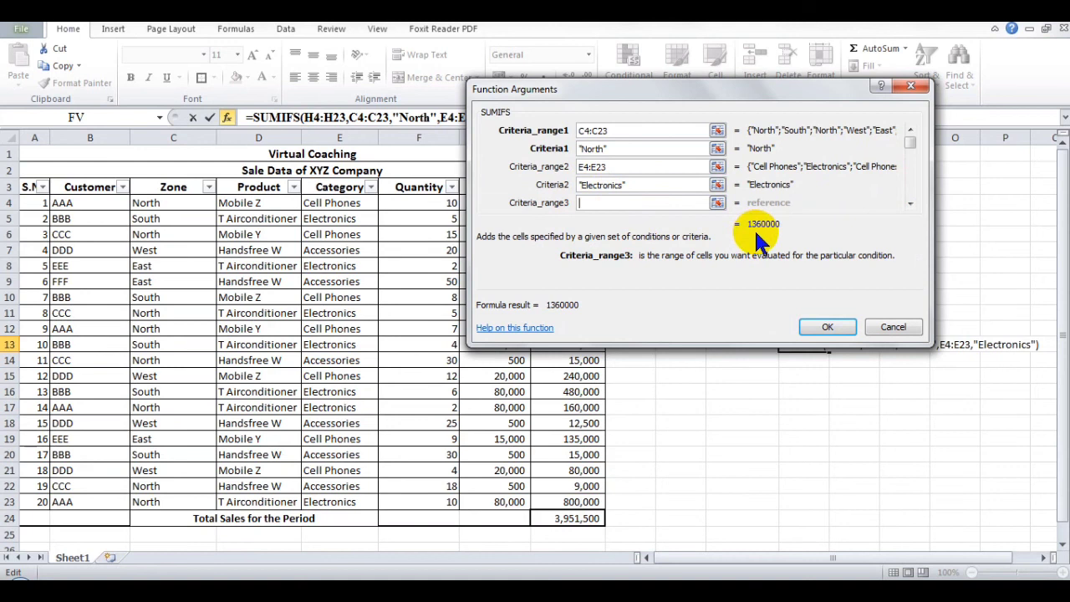
left_click(815, 328)
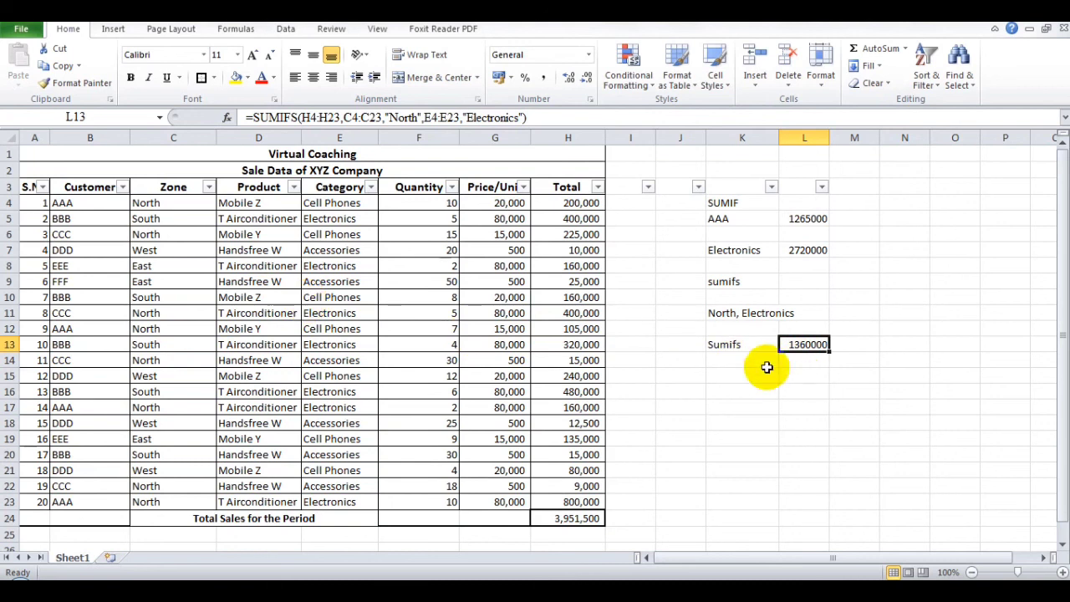
- Filter the Zone column to show only North rows
left_click(208, 186)
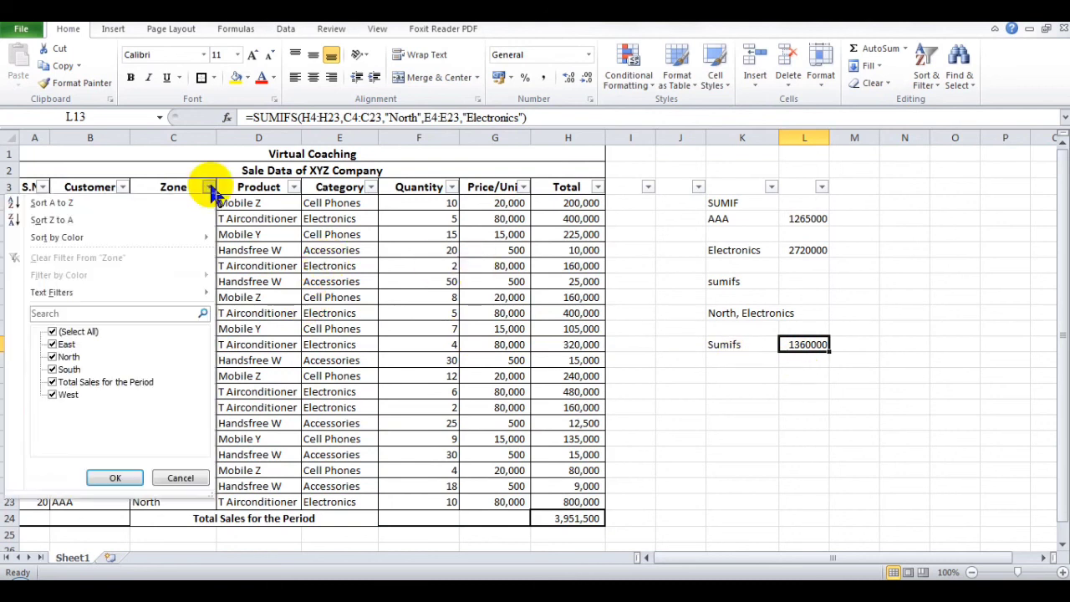
left_click(53, 332)
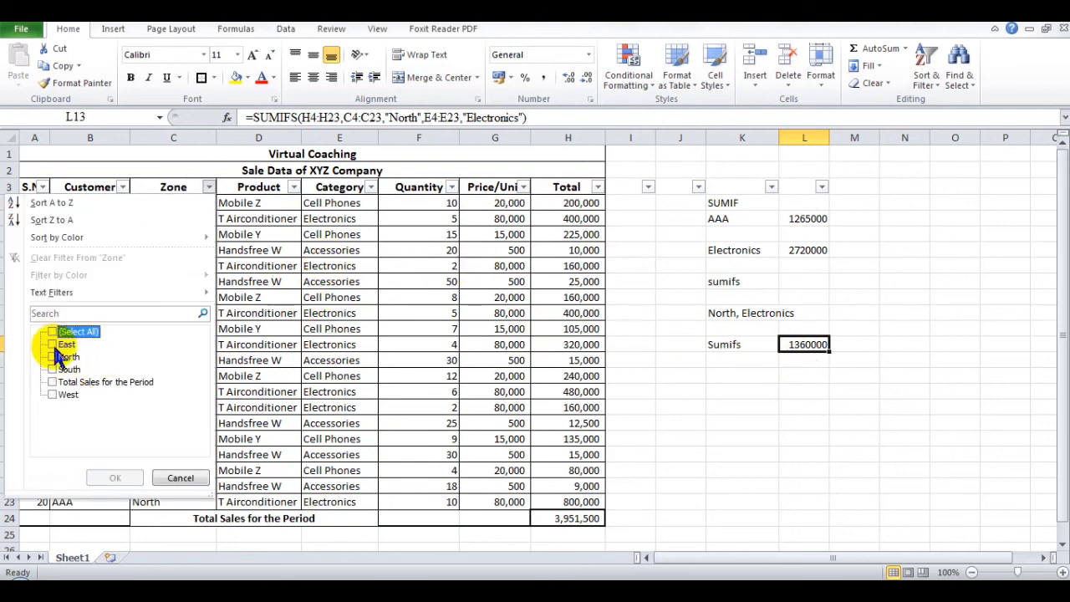
left_click(53, 357)
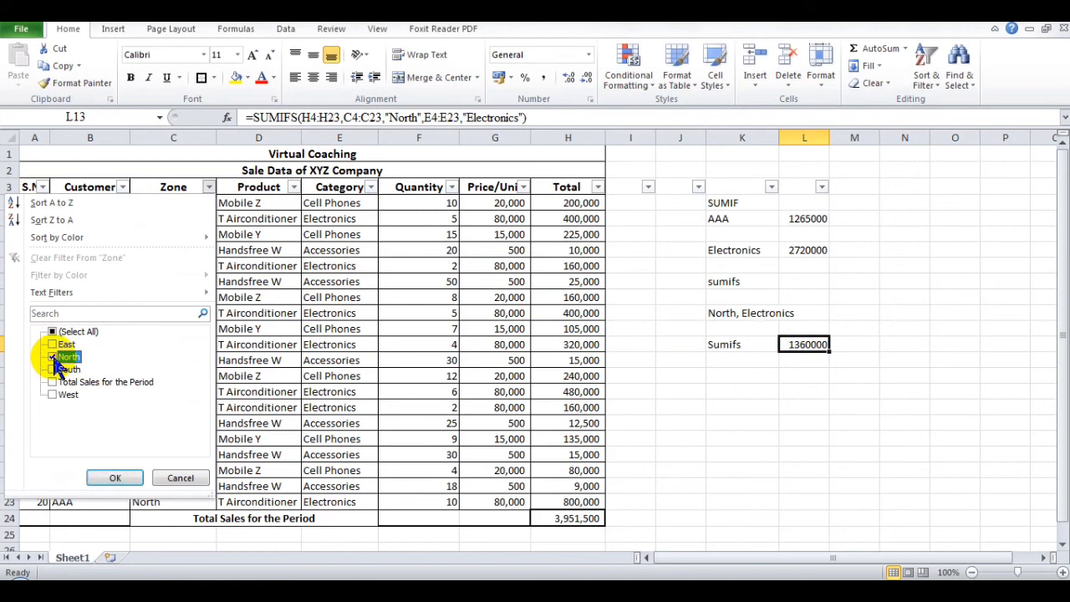
left_click(113, 478)
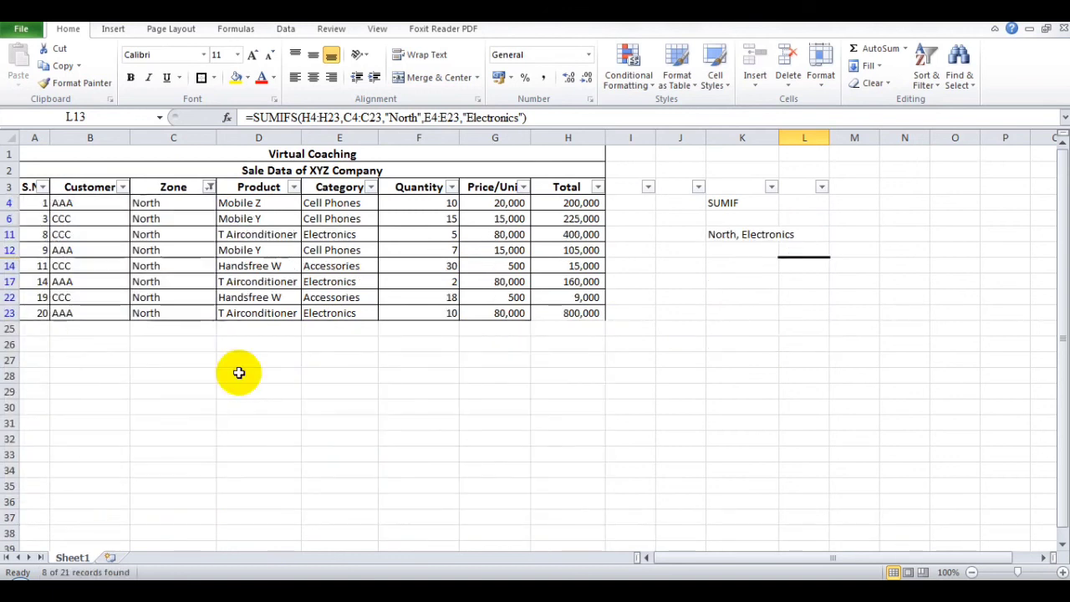
- Filter the Category column to Electronics only and select the remaining total cells to check their sum
left_click(371, 187)
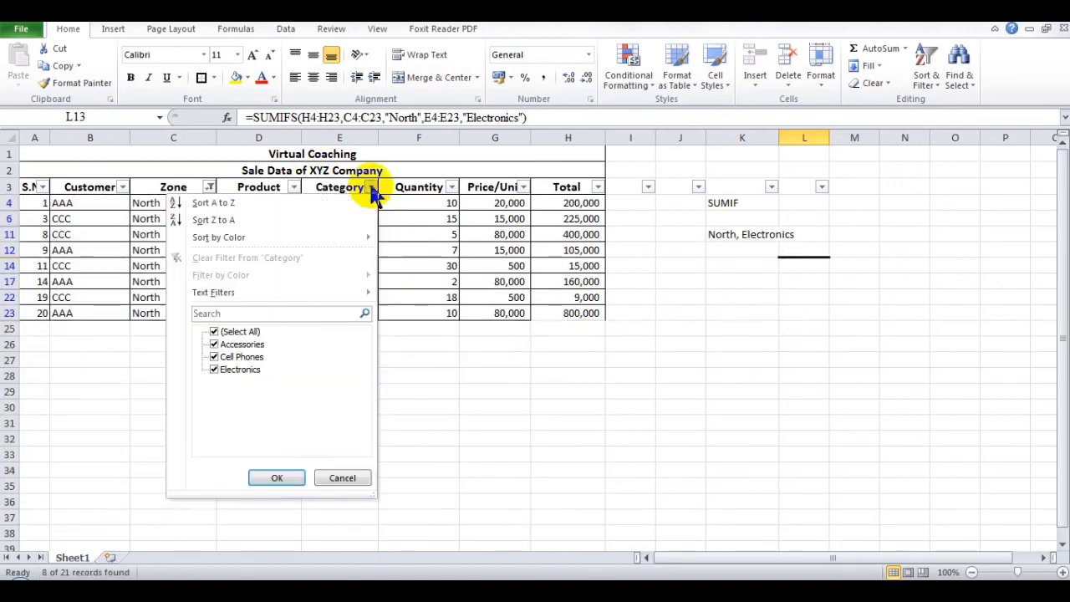
left_click(214, 332)
left_click(214, 369)
left_click(259, 476)
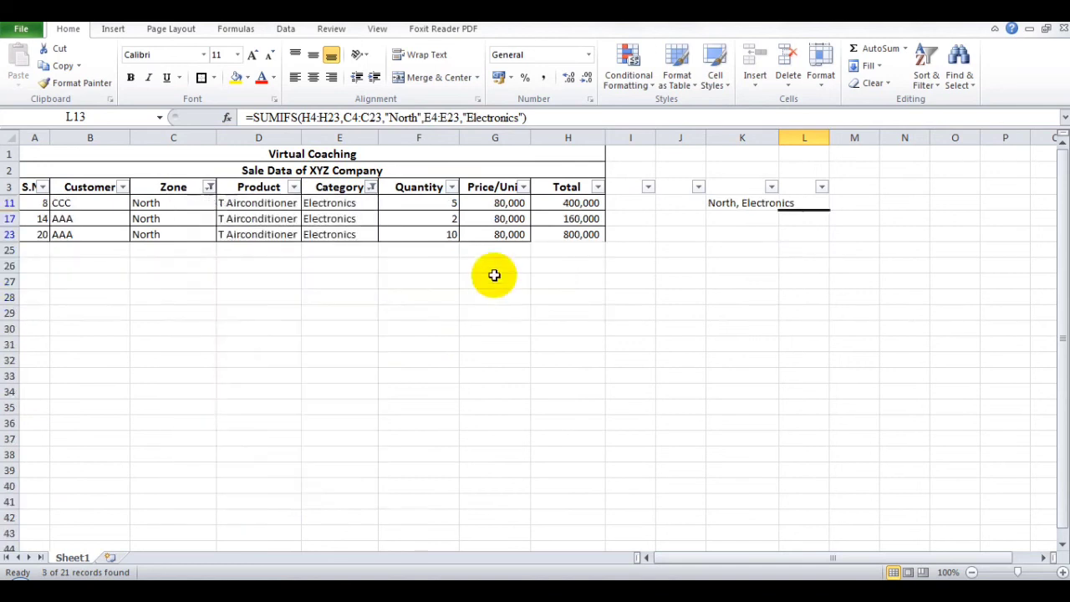
left_click(557, 203)
left_click_drag(559, 218, 566, 235)
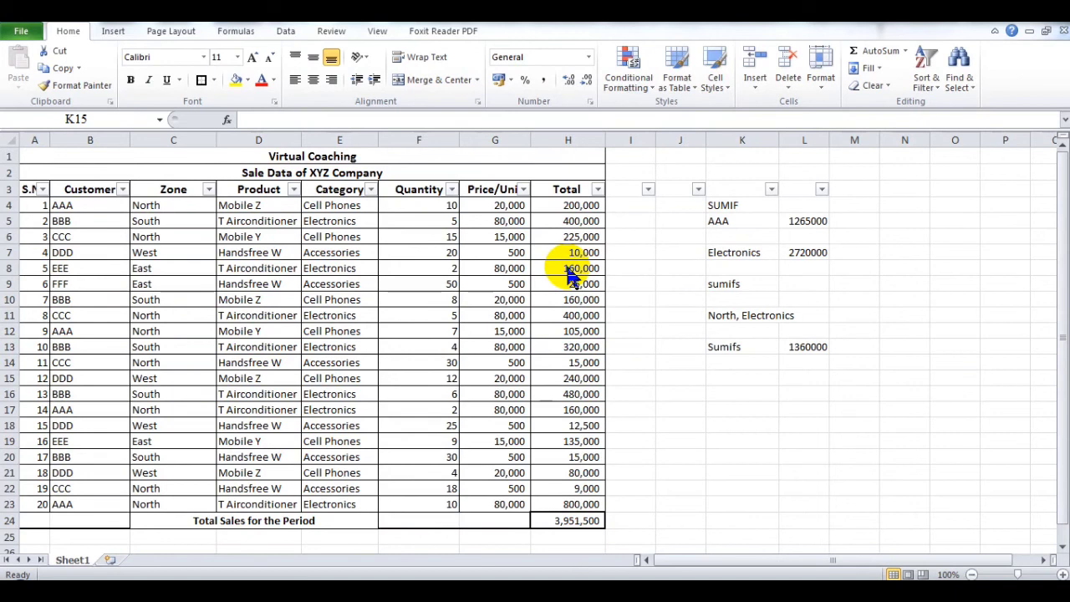
- Enter the label SUMPRODUCT in cell K15
left_click(729, 381)
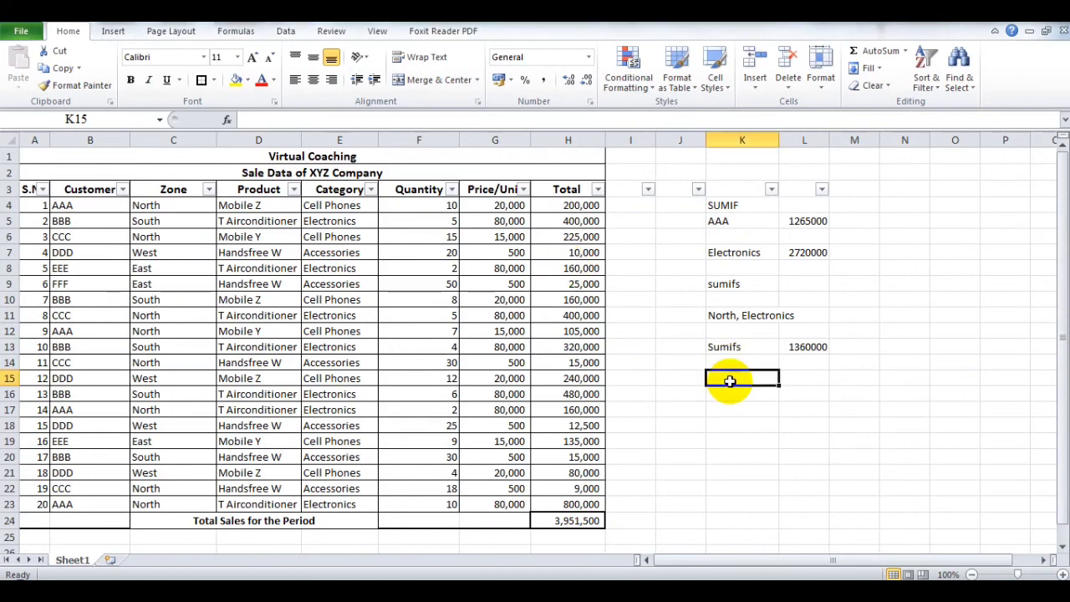
type("SU")
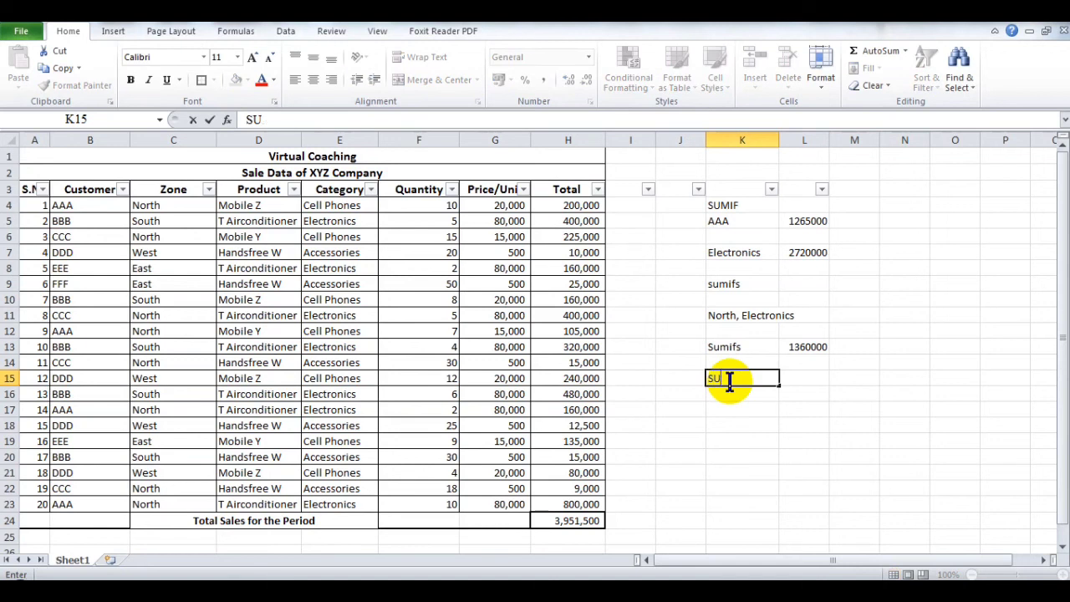
type("MPROD")
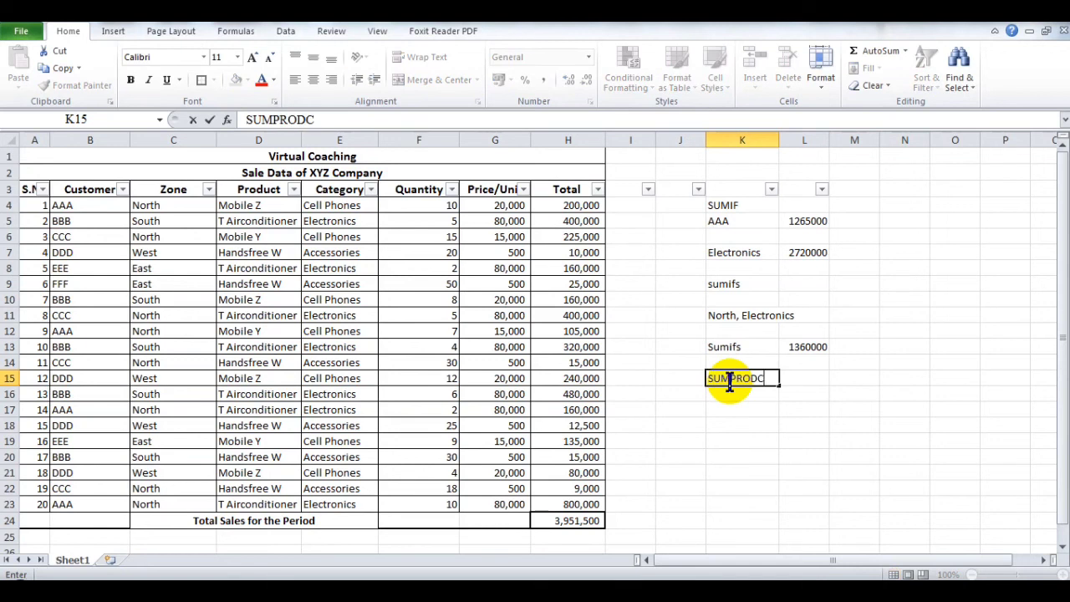
type("UCT")
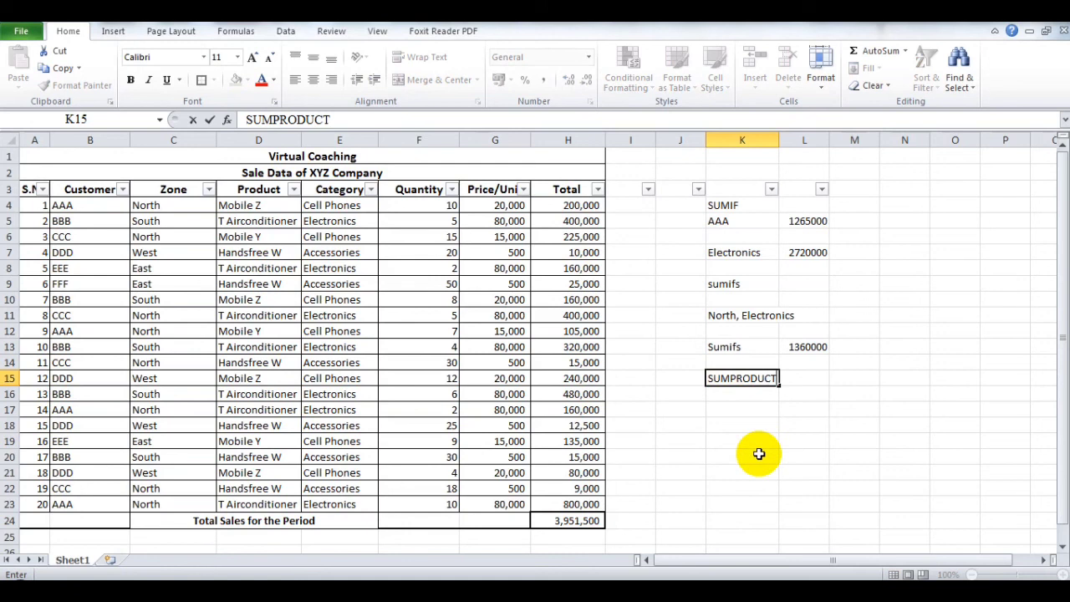
key("Return")
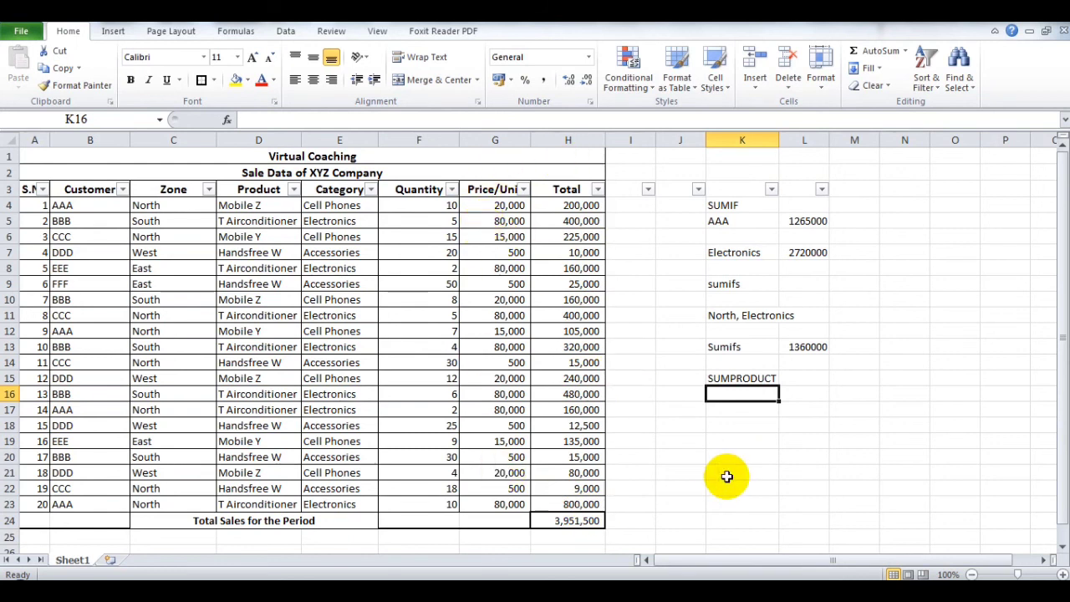
- Start a SUMPRODUCT function in K16 with its arguments dialog and set Array1 to the quantity cells F4:F23
type("=sumproduct(")
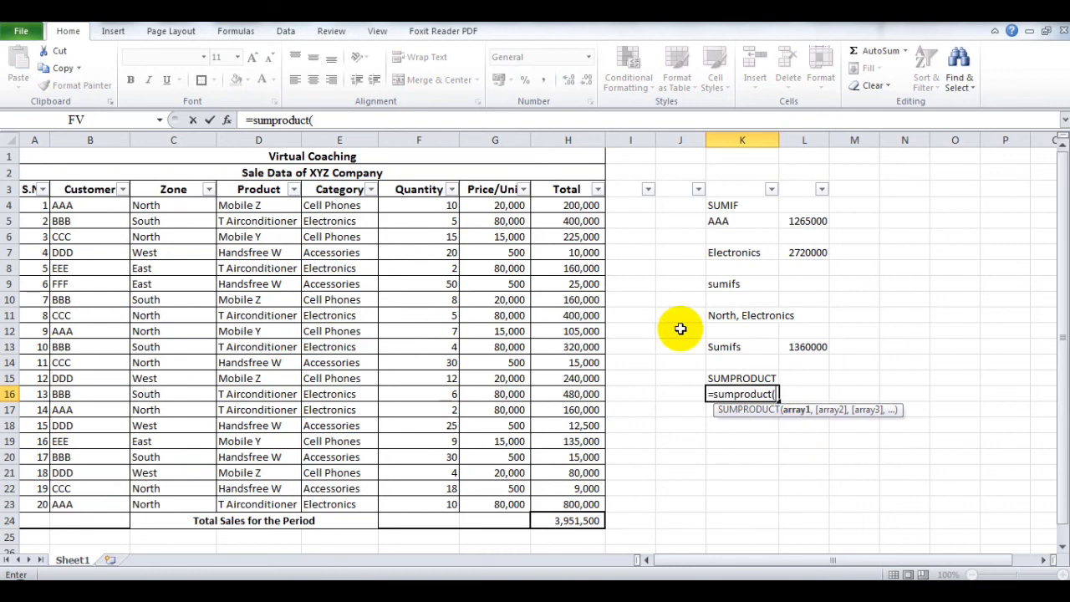
left_click(226, 120)
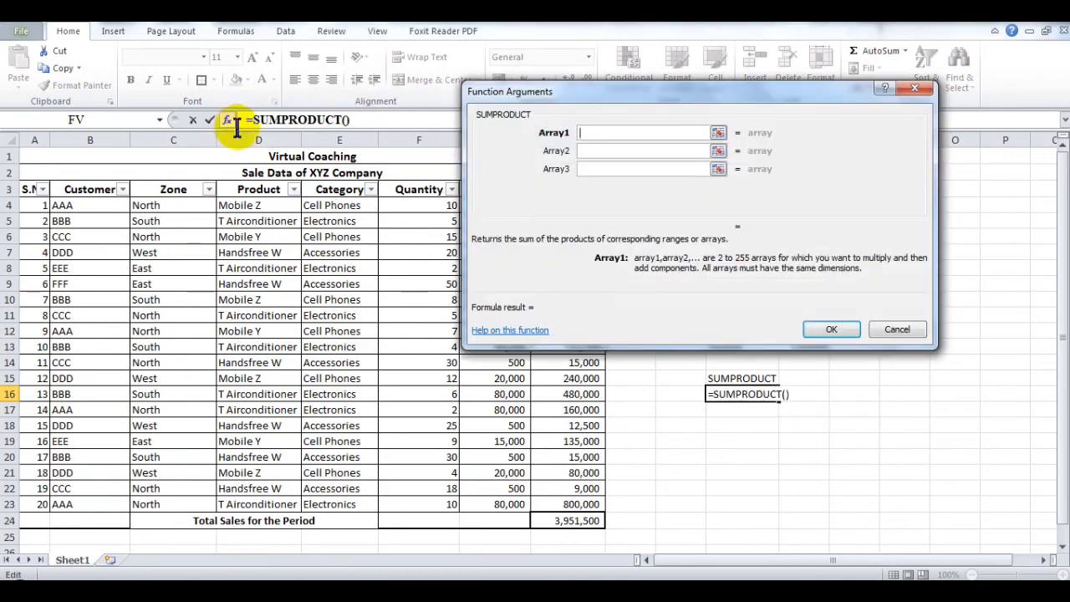
left_click_drag(694, 94, 768, 178)
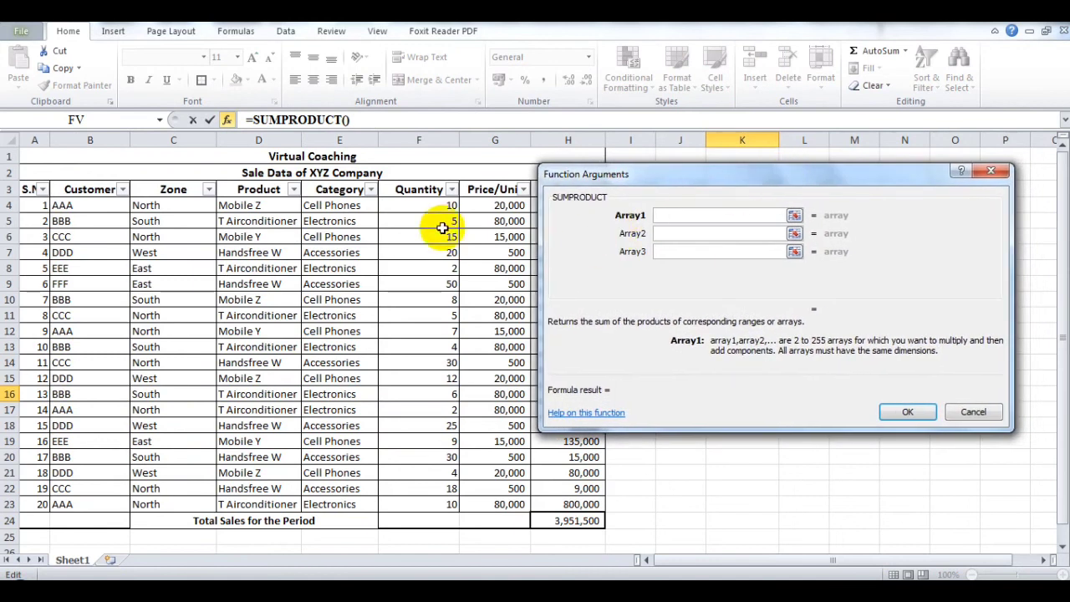
left_click_drag(435, 208, 448, 495)
- Set the SUMPRODUCT Array2 argument to the unit price cells G4:G23 and complete the formula
left_click(692, 234)
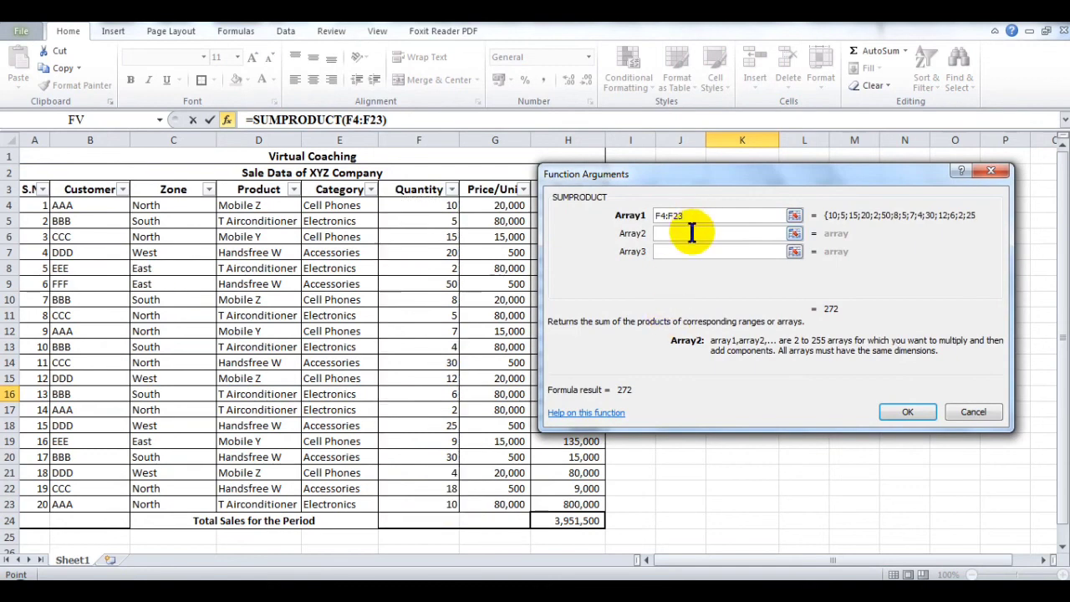
left_click_drag(492, 208, 507, 502)
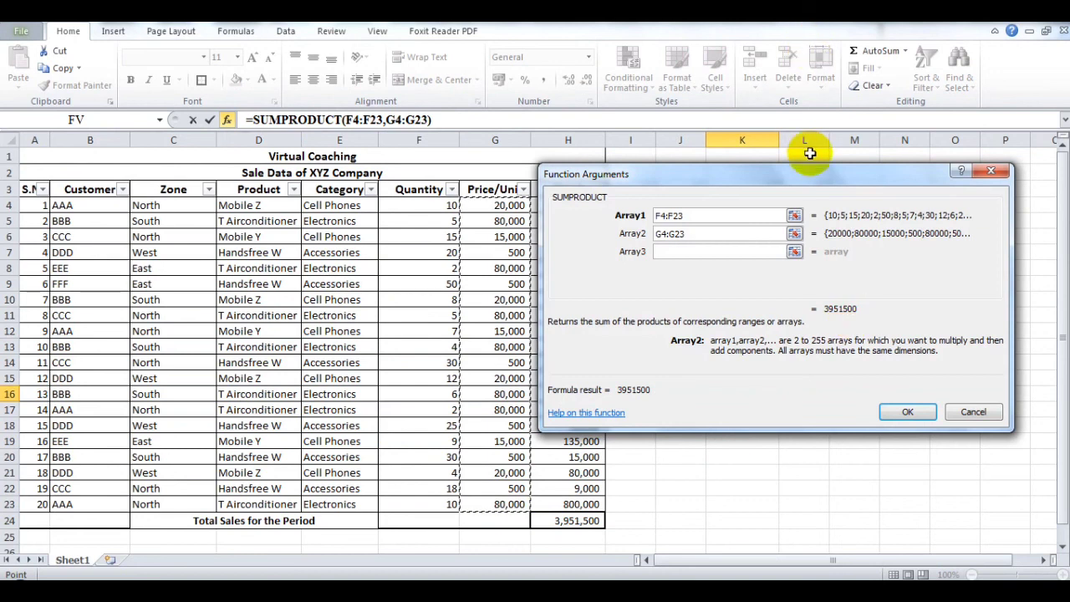
left_click_drag(819, 172, 495, 146)
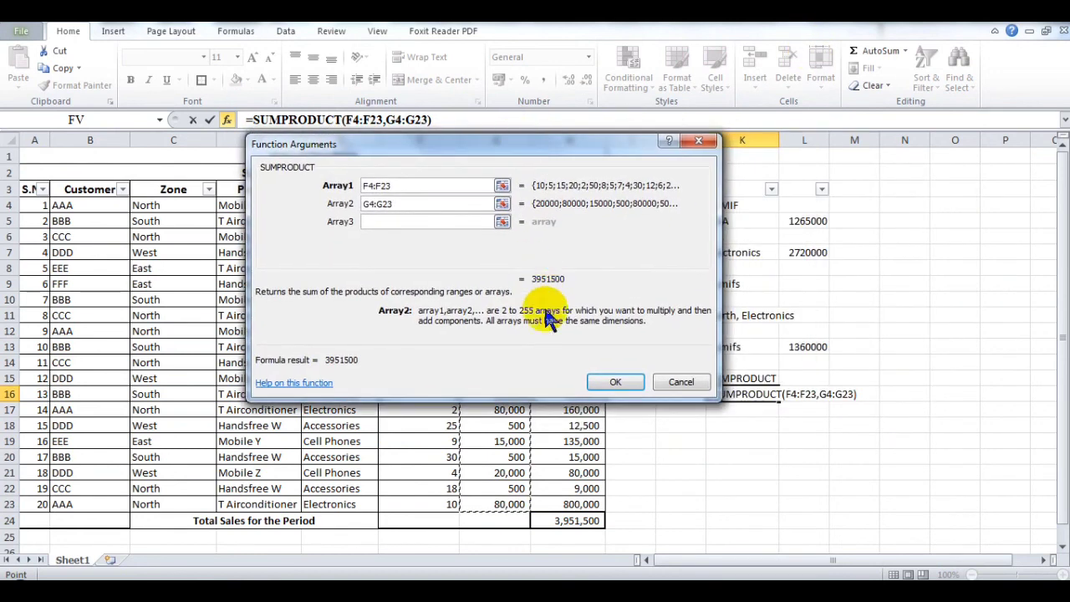
left_click(617, 381)
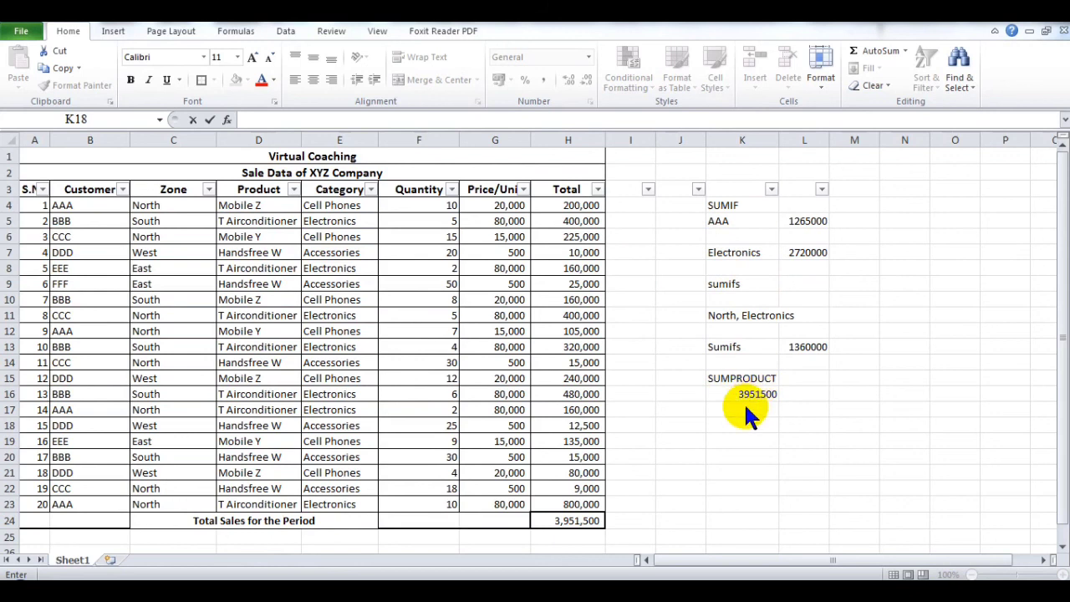
left_click(738, 427)
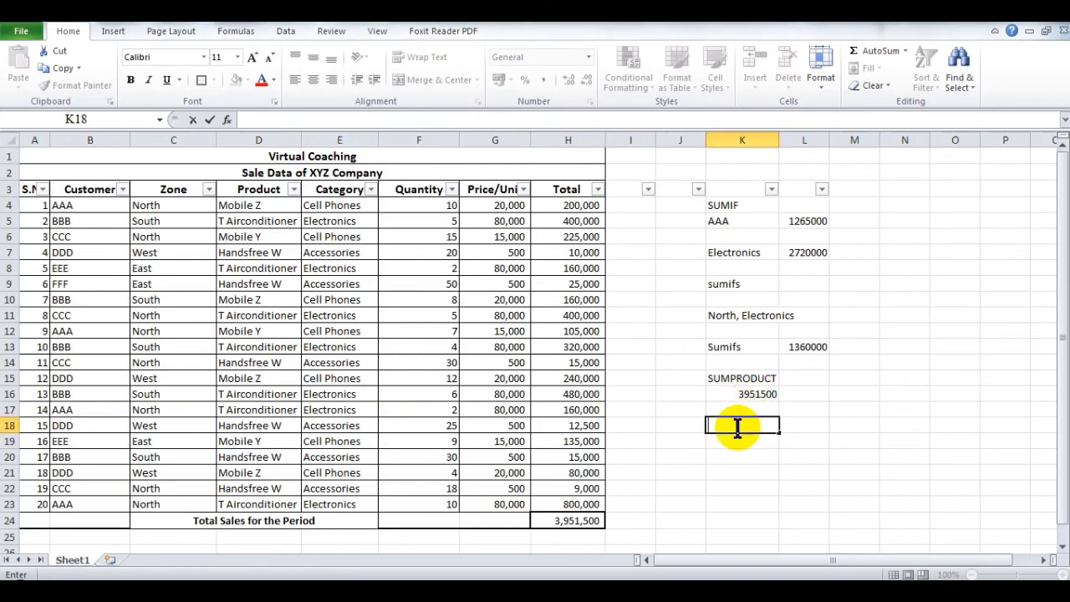
type("=sum")
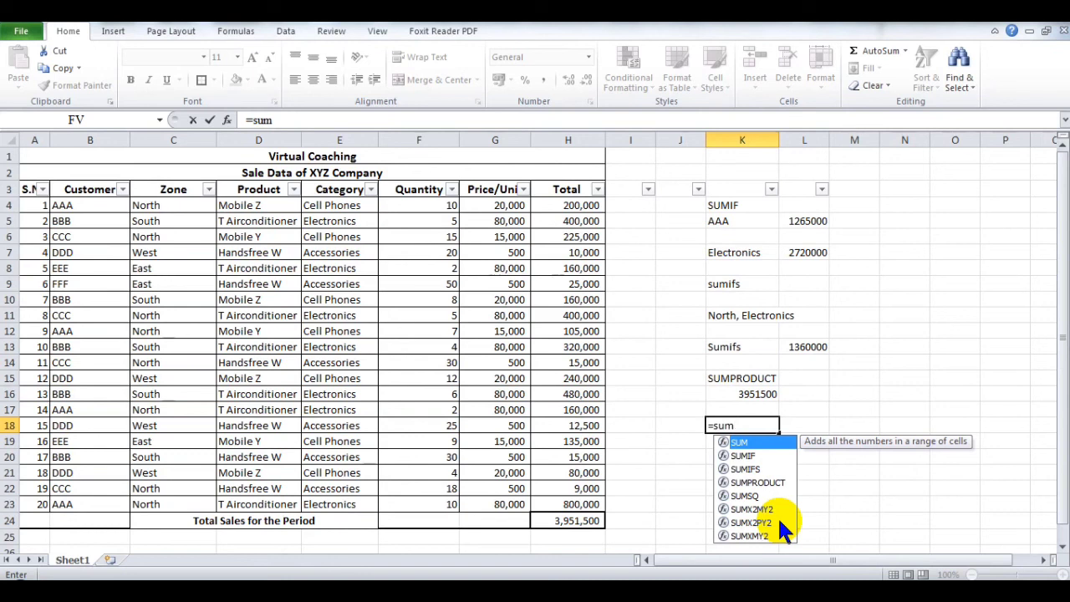
key("BackSpace")
key("BackSpace")
key("BackSpace")
key("BackSpace")
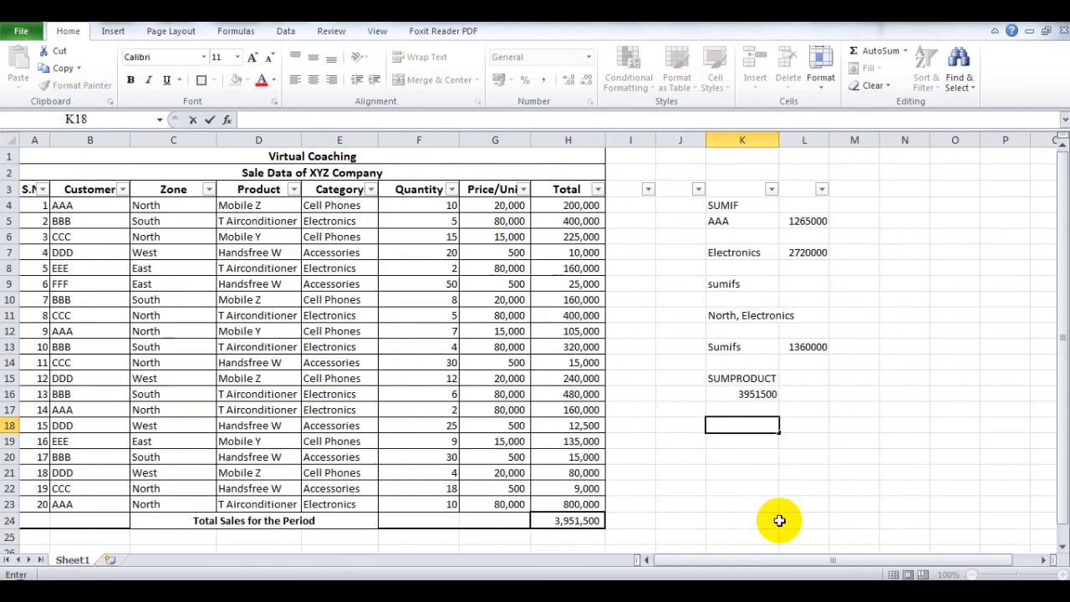